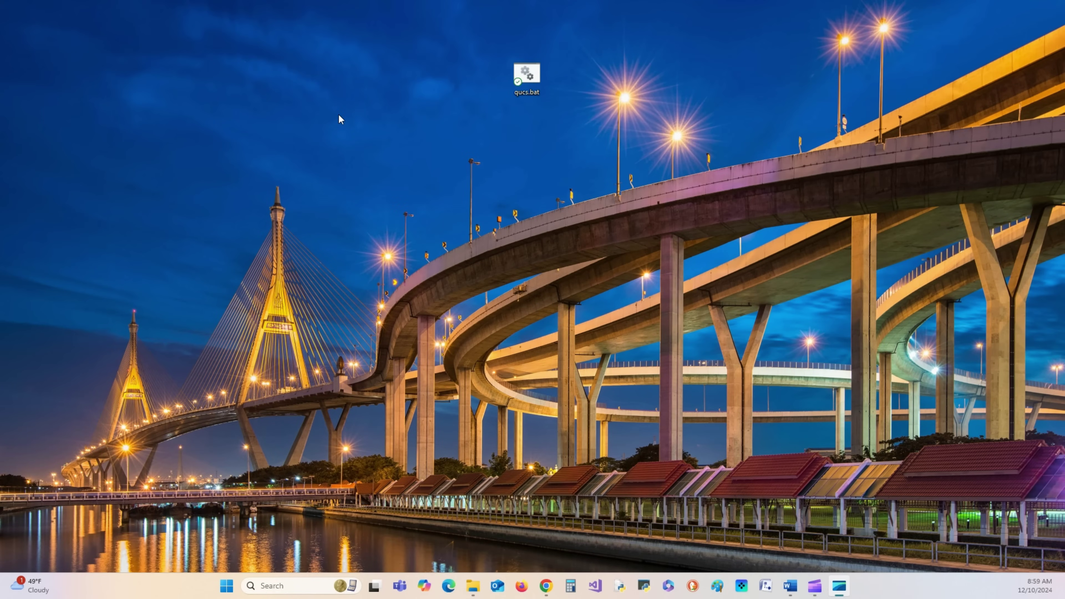
# - Launch Qucs from qucs.bat and create a new project named 'Ohm's Law' via Project > New Project
pyautogui.doubleClick(526, 80)
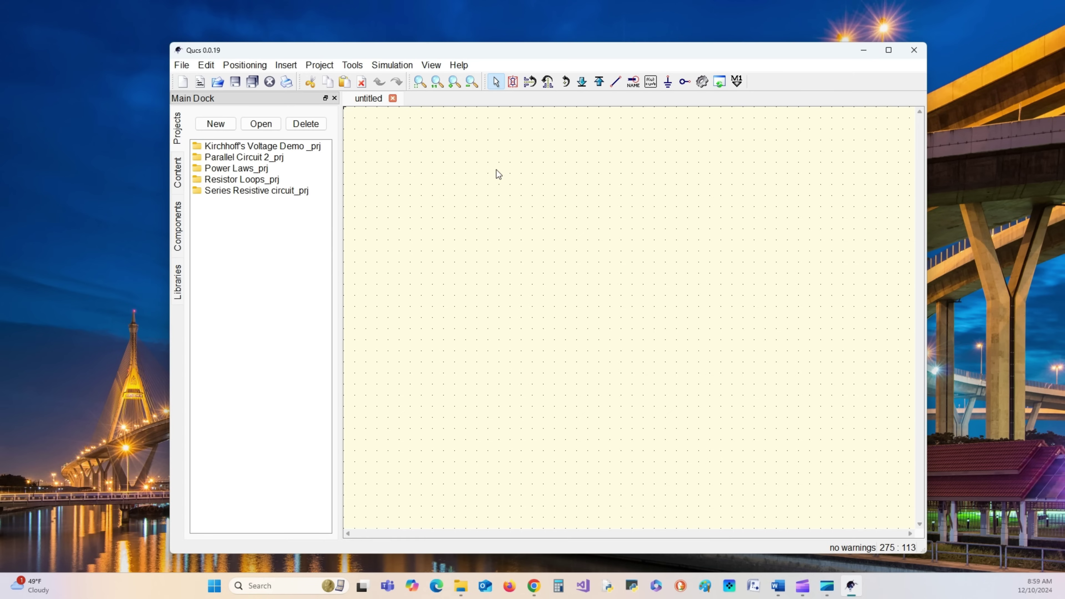
pyautogui.click(318, 66)
pyautogui.click(322, 84)
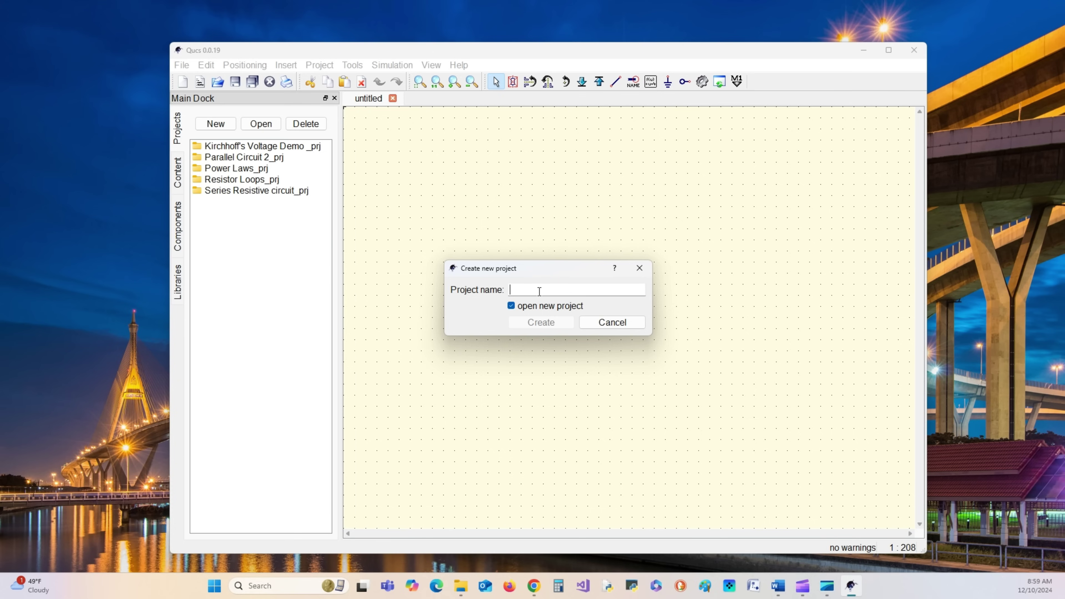
pyautogui.write("Ohm's law")
pyautogui.doubleClick(539, 291)
pyautogui.write('Law')
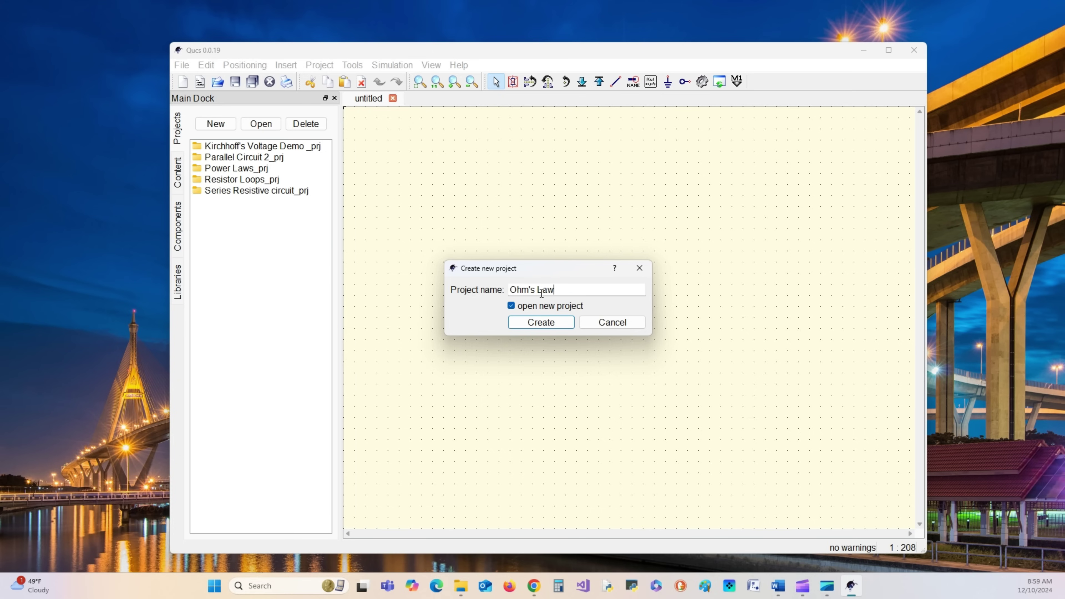
pyautogui.click(534, 327)
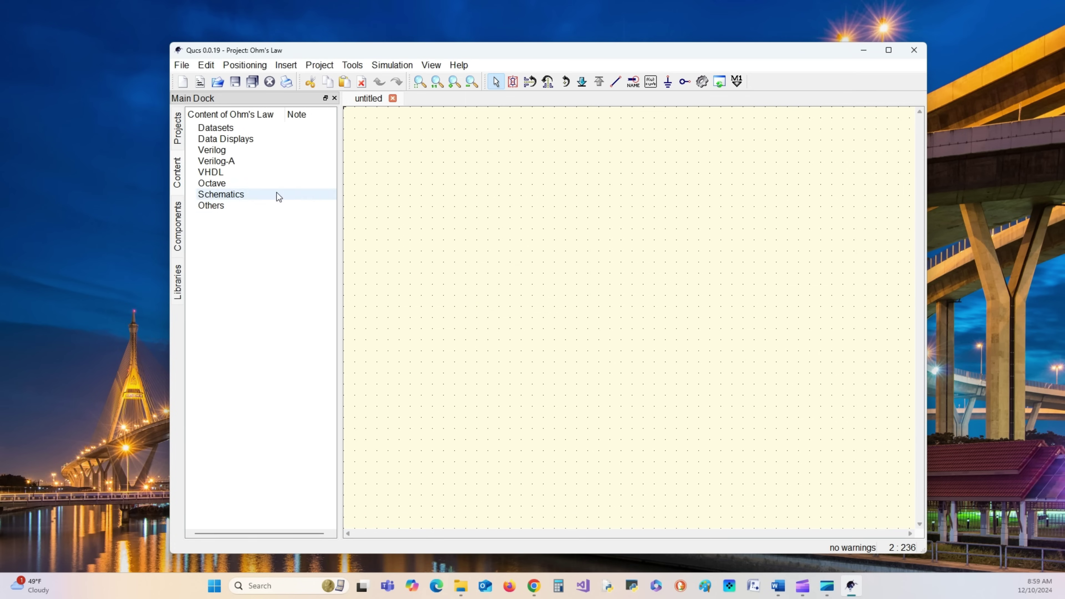
# - Change the schematic's horizontal and vertical grid spacing from 10 to 5 in Document Settings
pyautogui.rightClick(440, 184)
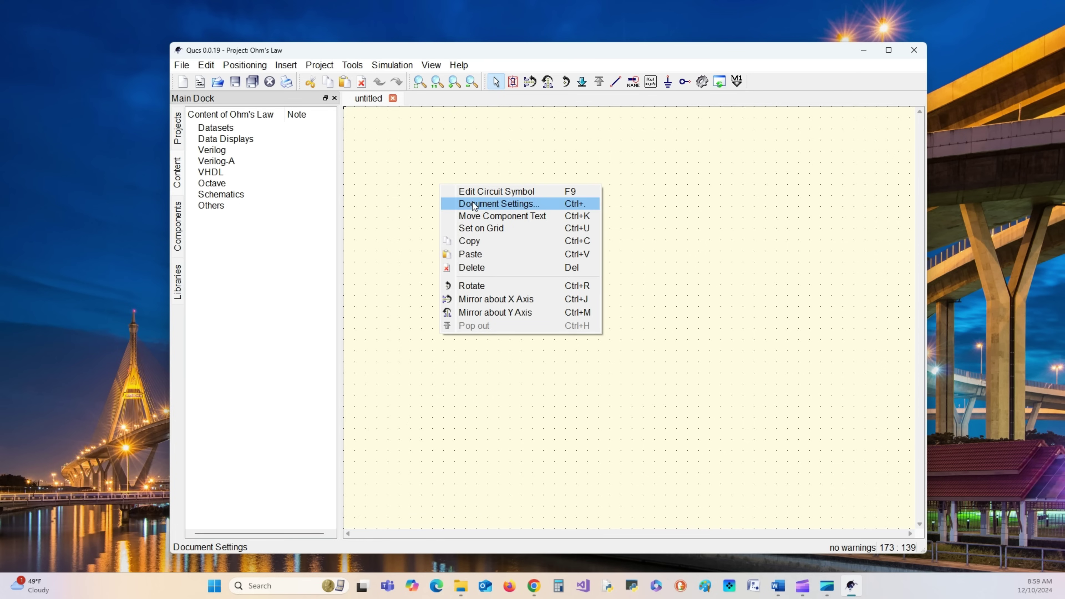
pyautogui.click(473, 204)
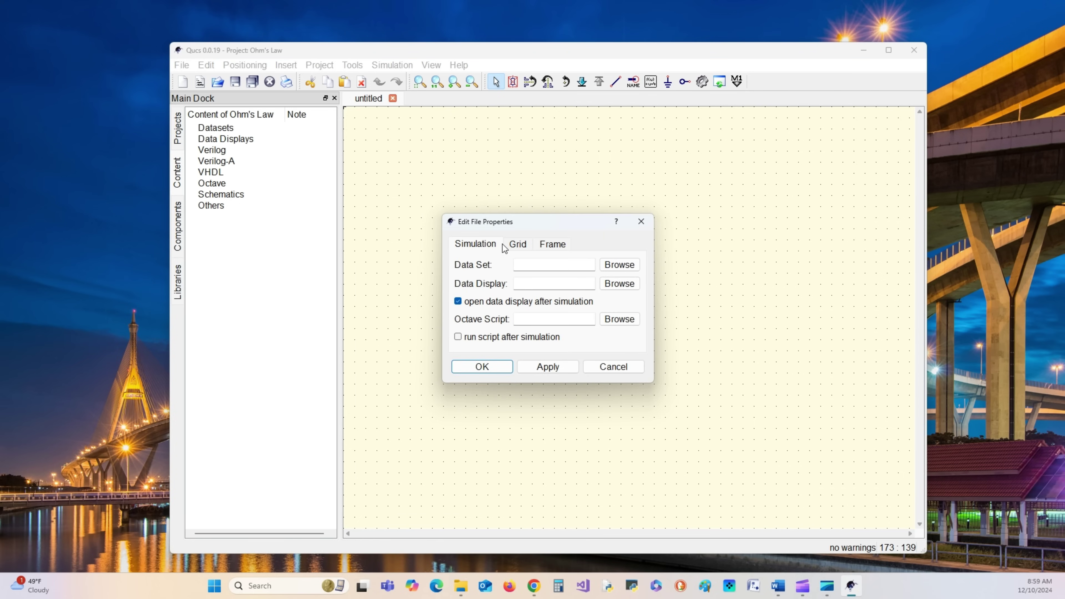
pyautogui.click(516, 246)
pyautogui.moveTo(536, 300); pyautogui.dragTo(506, 299)
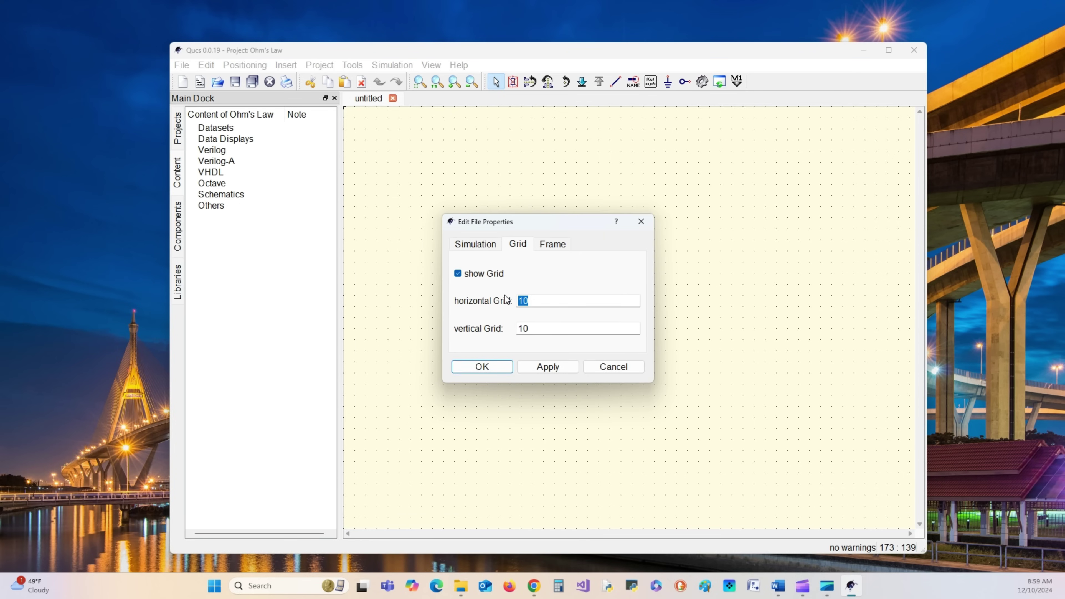
pyautogui.write('5')
pyautogui.moveTo(536, 329); pyautogui.dragTo(510, 329)
pyautogui.write('5')
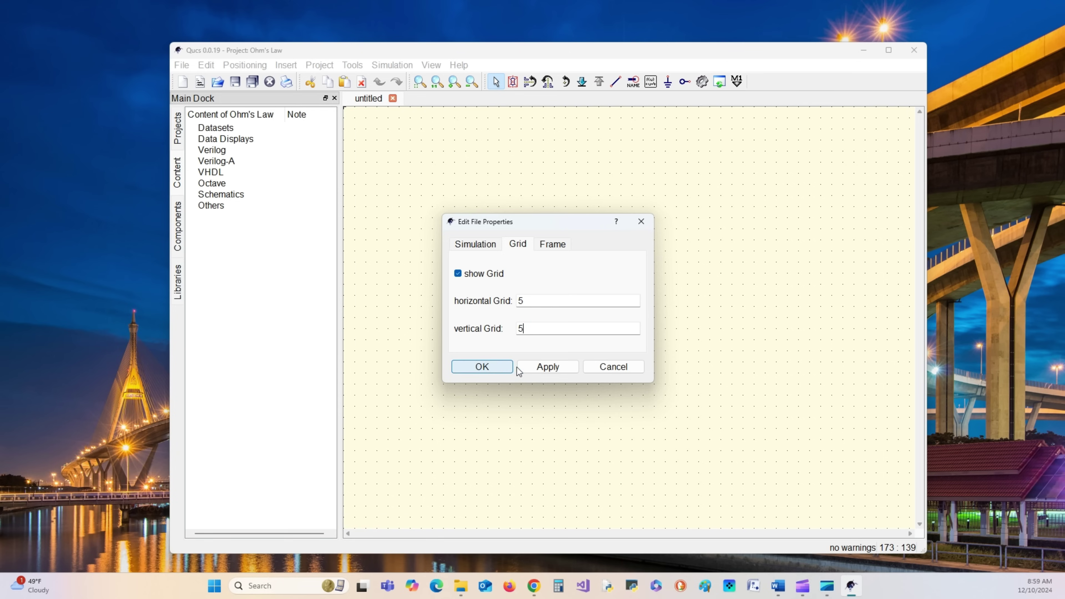
pyautogui.click(548, 367)
pyautogui.click(494, 366)
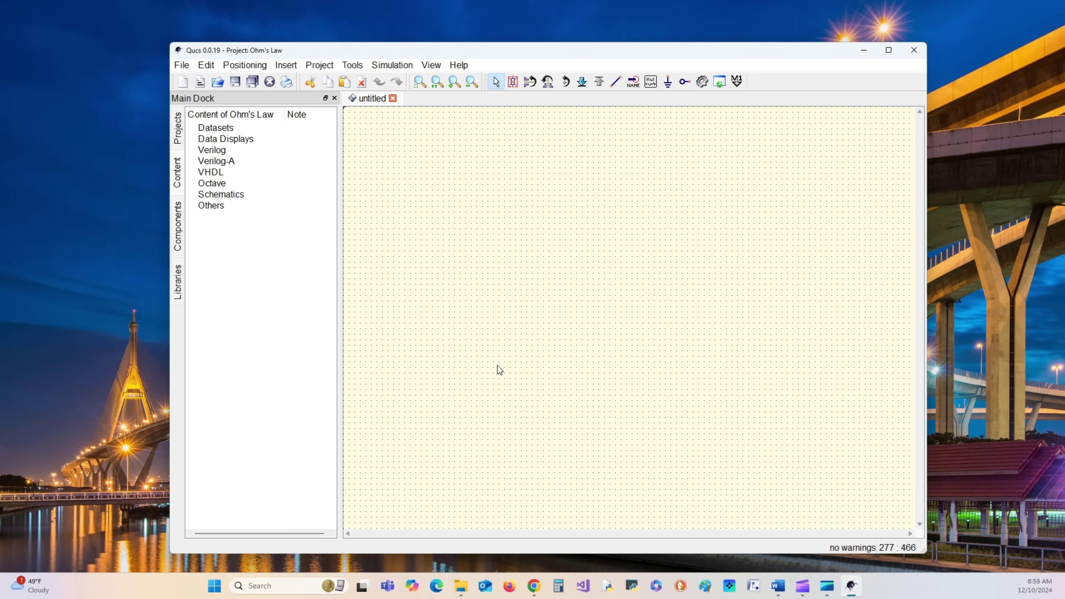
# - Choose a DIN A5 landscape drawing frame in the schematic's Document Settings
pyautogui.rightClick(478, 218)
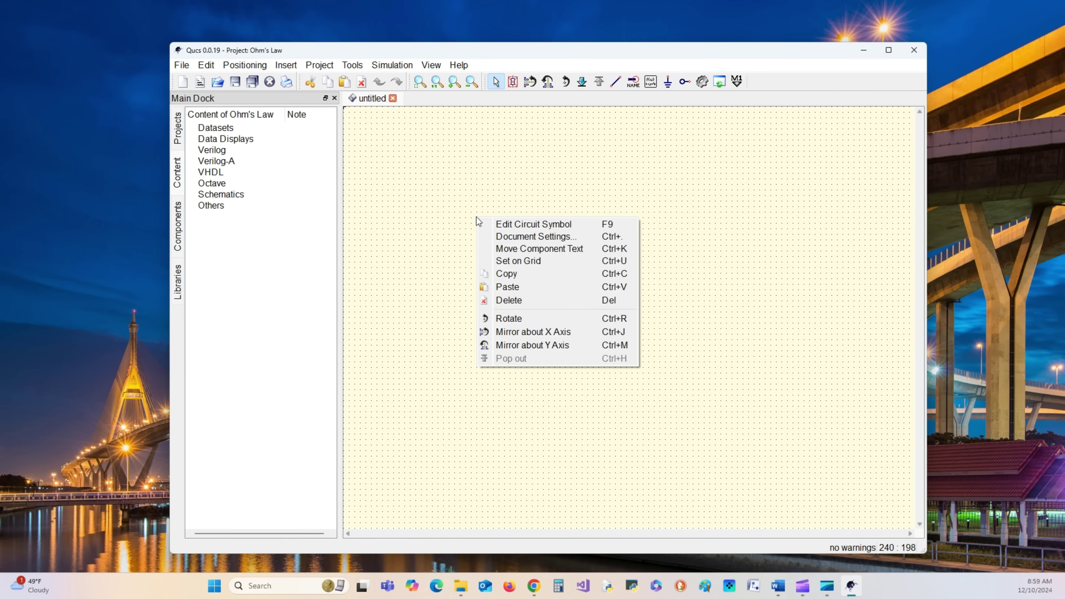
pyautogui.click(509, 235)
pyautogui.click(552, 247)
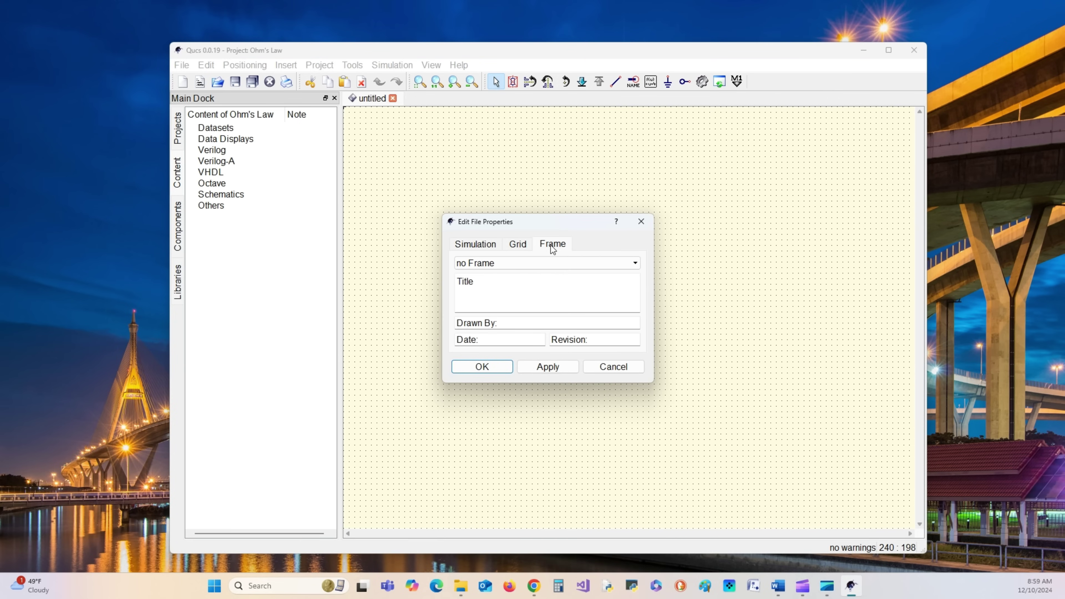
pyautogui.click(620, 262)
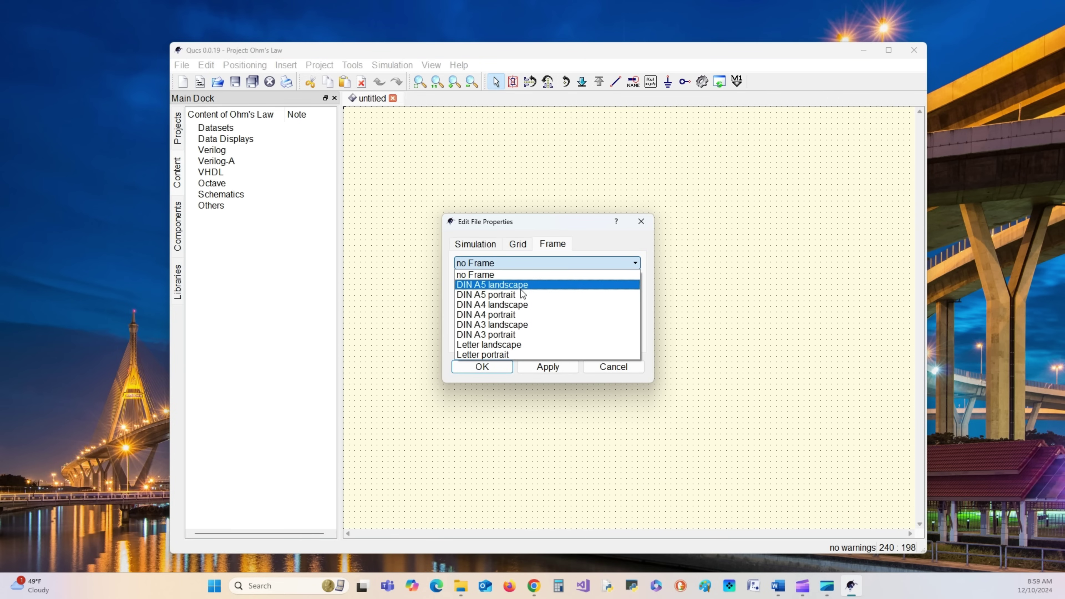
pyautogui.click(522, 286)
# - Fill the title block with title Ohm's Law, the author's company, date 12102024 and revision 1
pyautogui.click(489, 278)
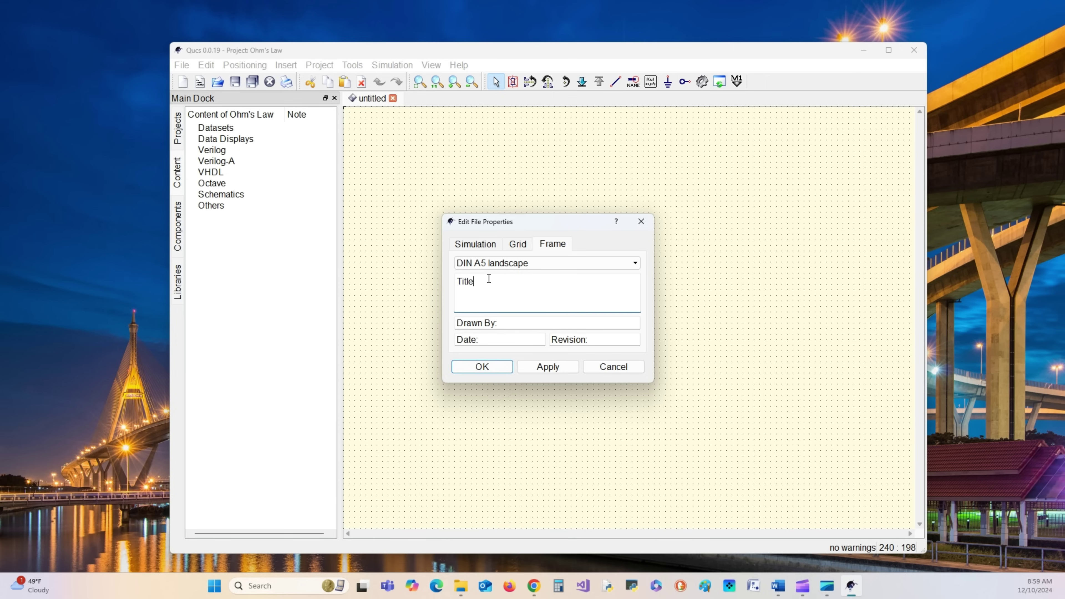
pyautogui.write("Ohm's Law")
pyautogui.click(506, 321)
pyautogui.write('Lab RATS E')
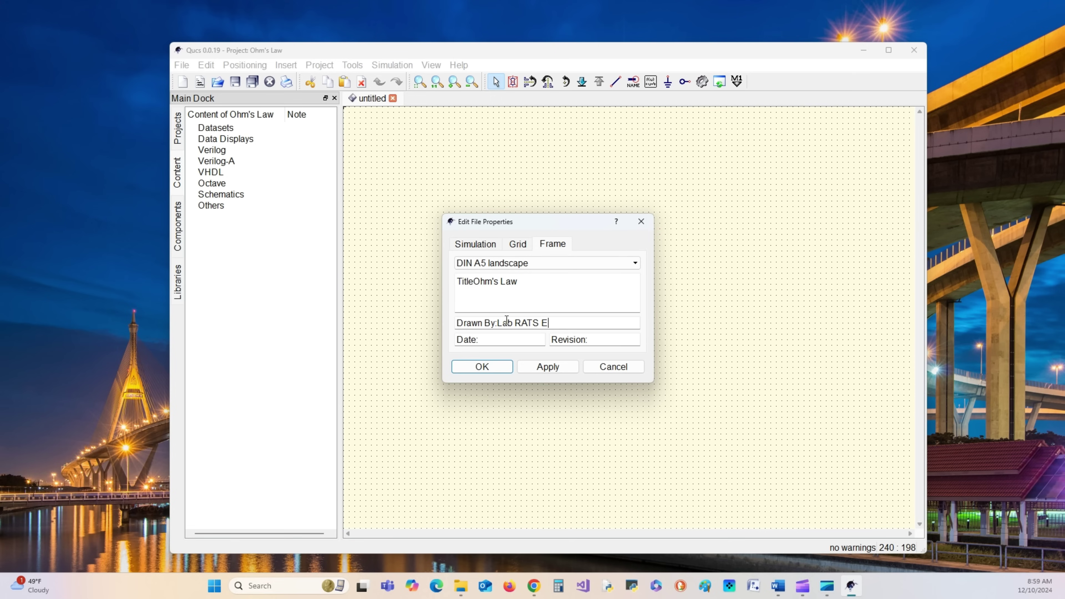
pyautogui.write('ngineering LLC')
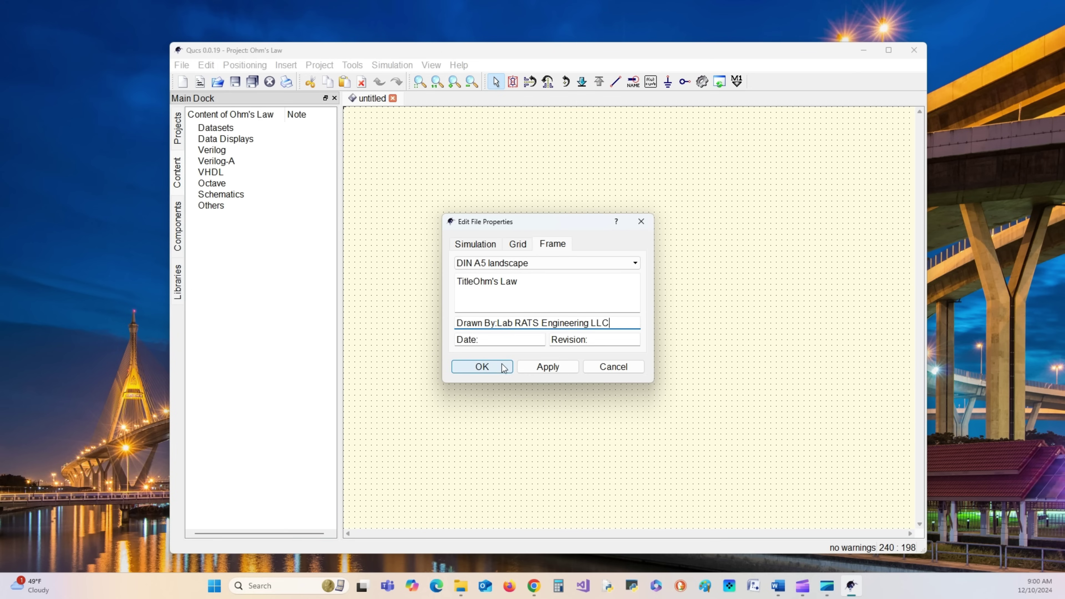
pyautogui.click(485, 337)
pyautogui.write('1')
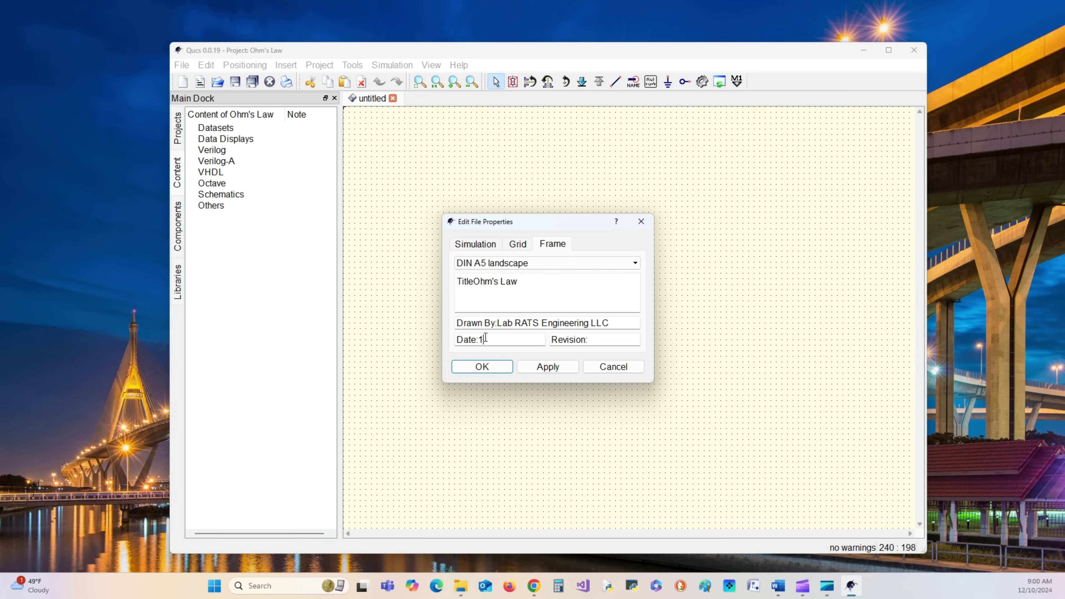
pyautogui.write('2102024')
pyautogui.click(604, 340)
pyautogui.write('1')
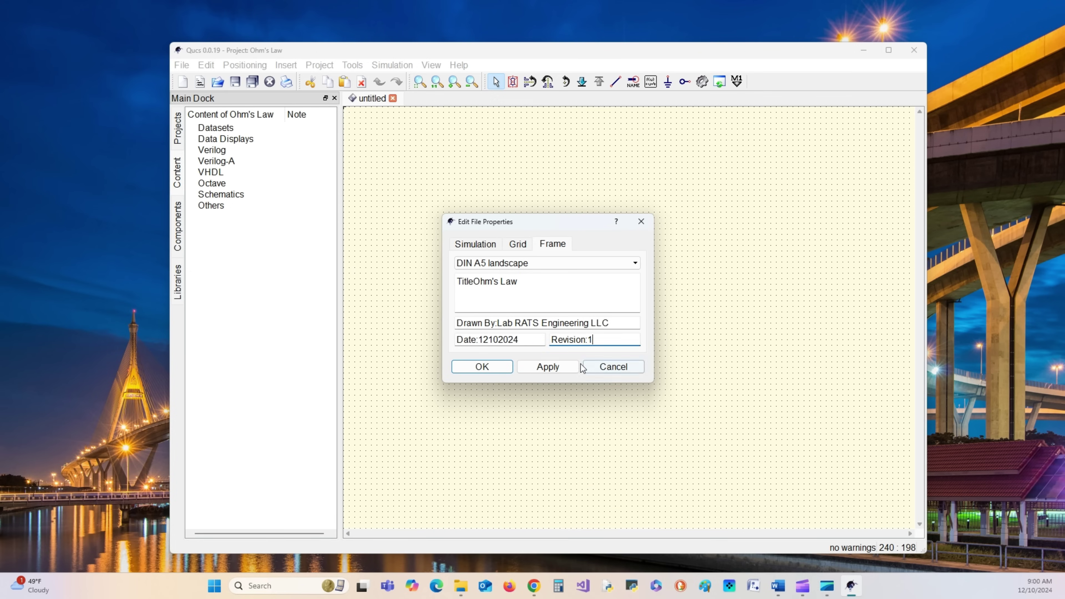
pyautogui.click(548, 366)
pyautogui.click(491, 370)
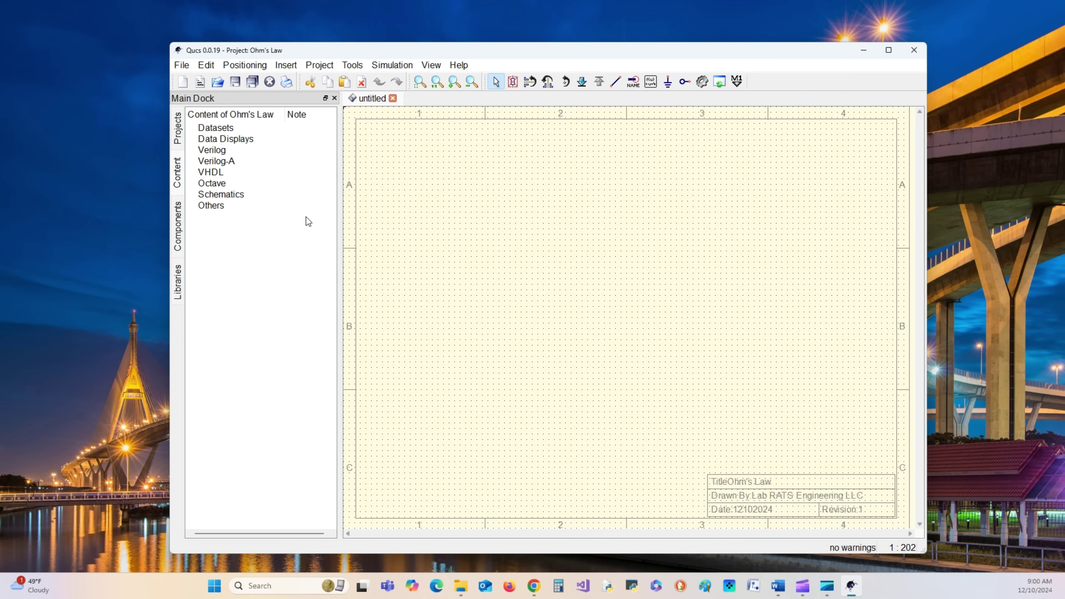
# - Place resistor R1 on the schematic and rotate it to stand vertically
pyautogui.click(178, 235)
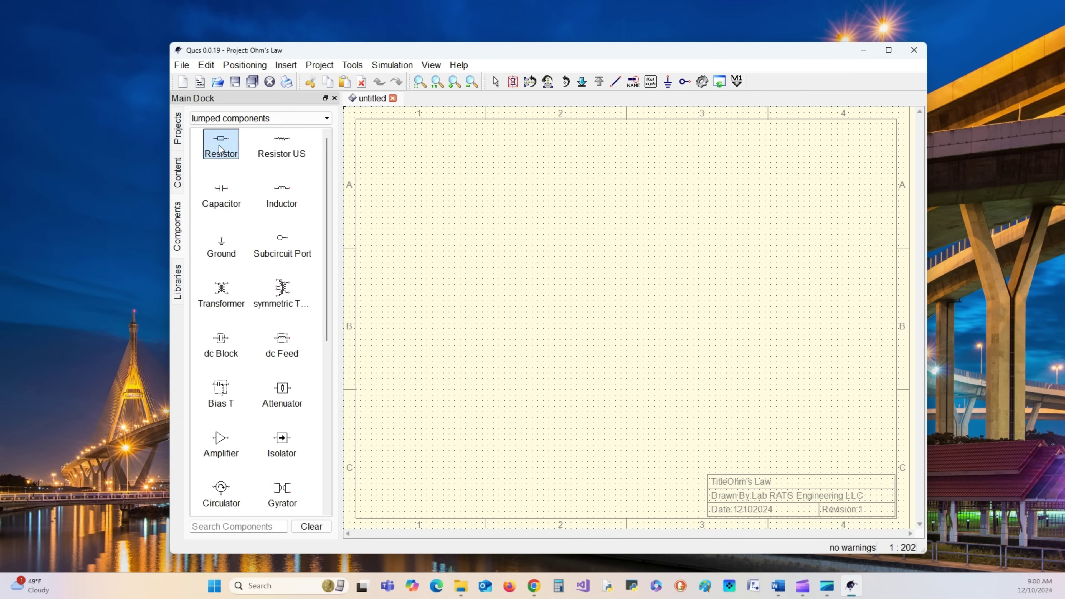
pyautogui.click(599, 236)
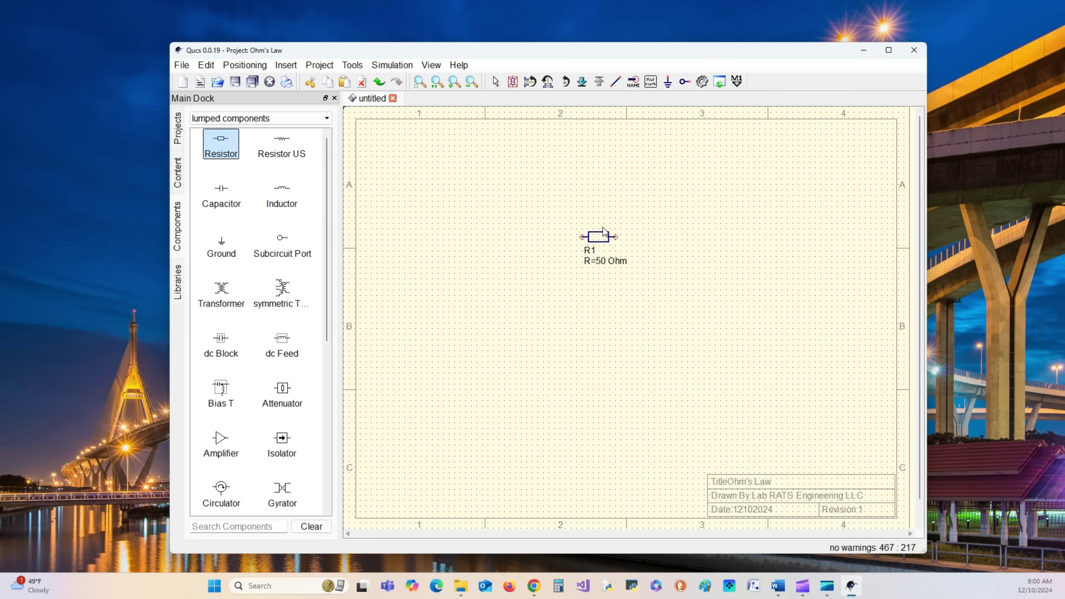
pyautogui.rightClick(605, 237)
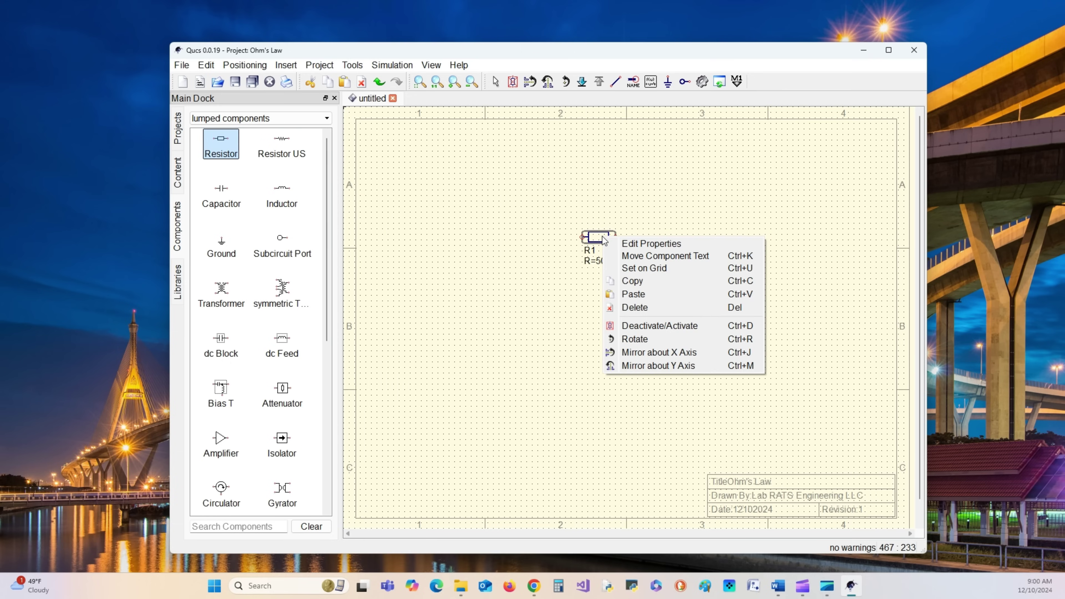
pyautogui.click(674, 340)
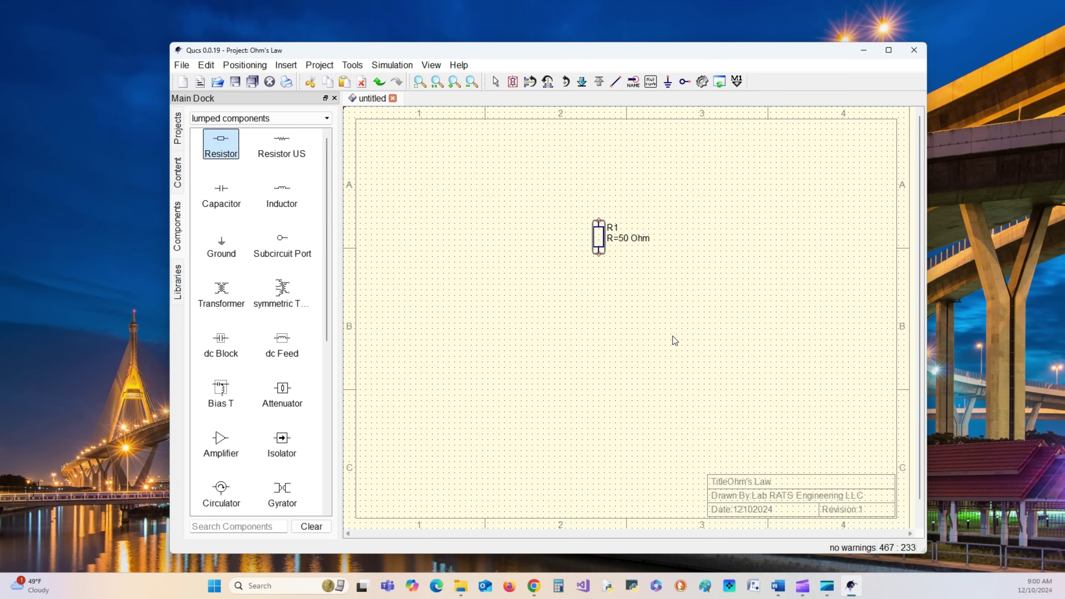
# - Place dc voltage source V1 from the sources category to the left of R1
pyautogui.click(289, 118)
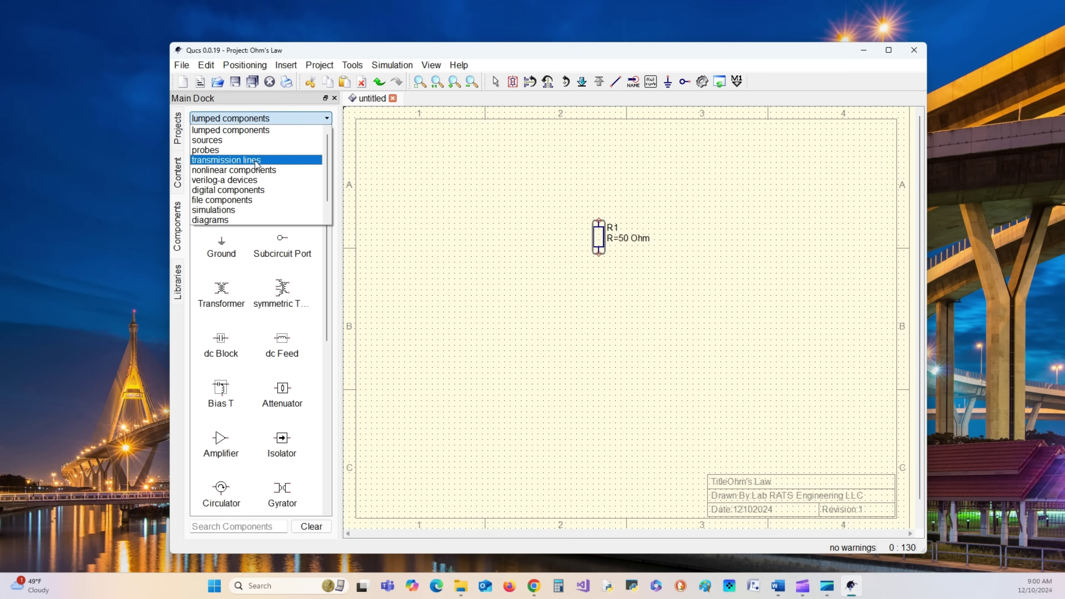
pyautogui.click(251, 140)
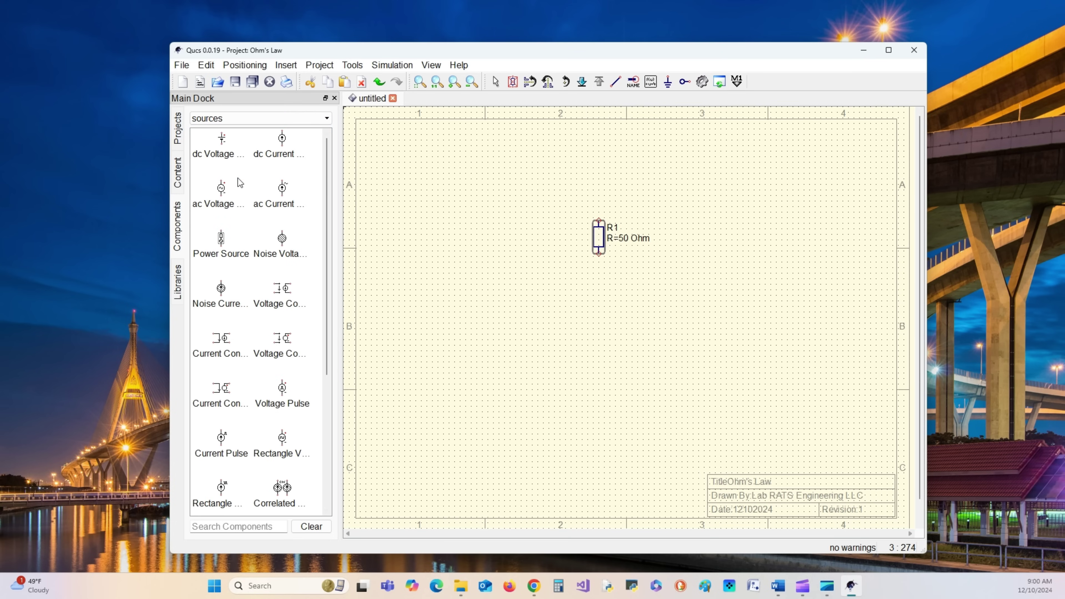
pyautogui.click(222, 146)
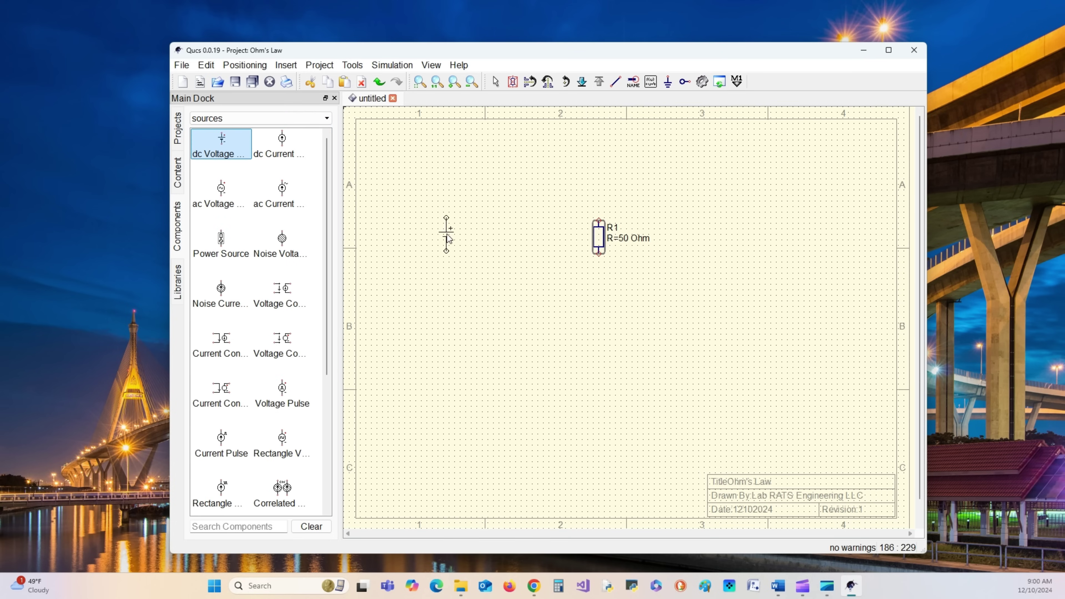
pyautogui.click(451, 235)
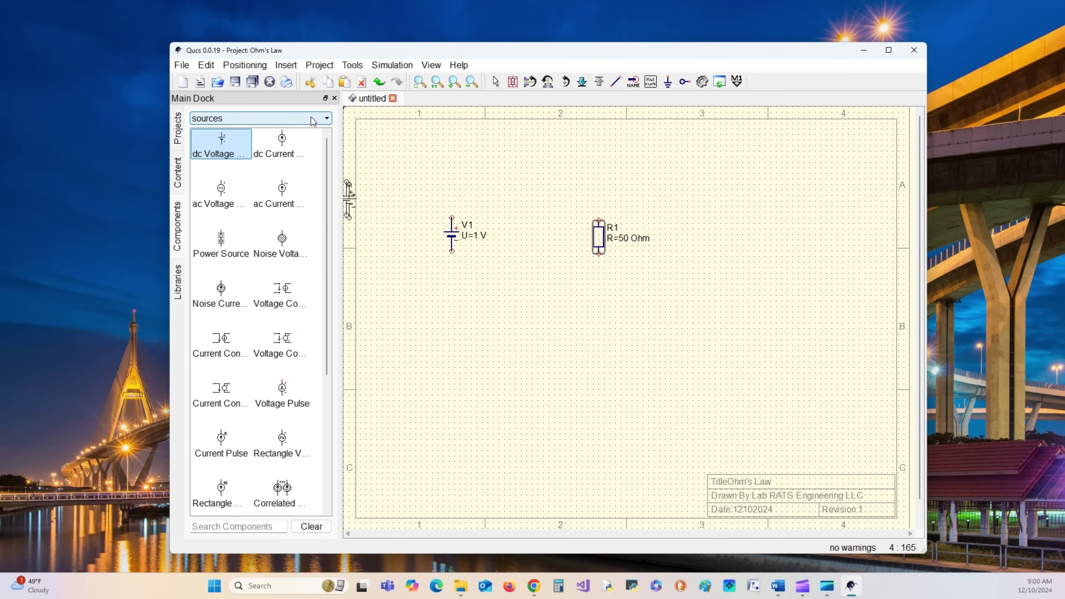
# - Place current probe Pr1 above the circuit and voltage probe Pr2 right of R1, then show lumped components
pyautogui.click(289, 119)
pyautogui.click(280, 150)
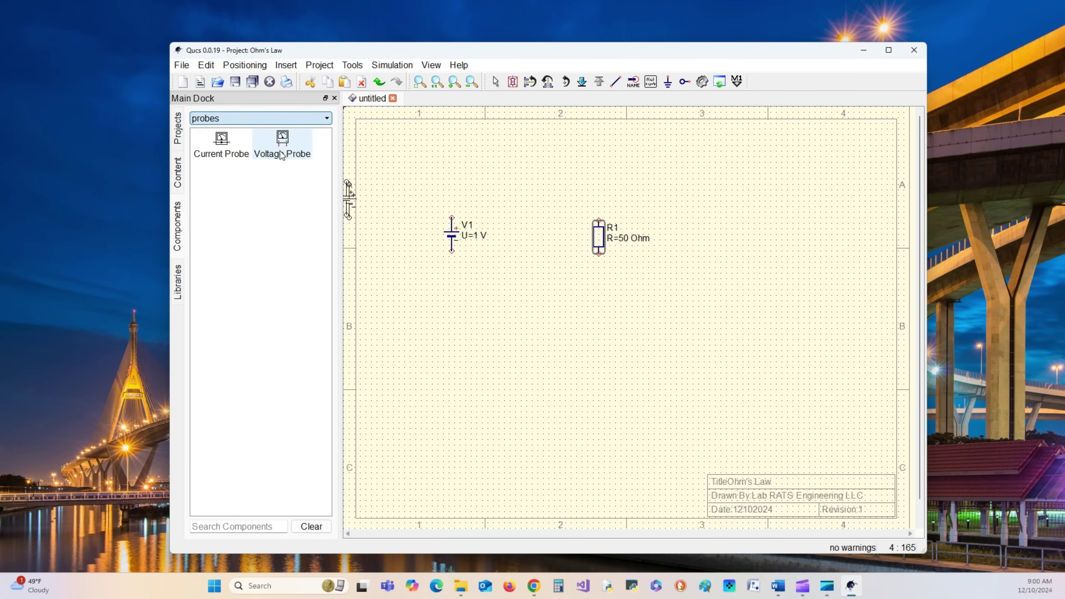
pyautogui.click(222, 145)
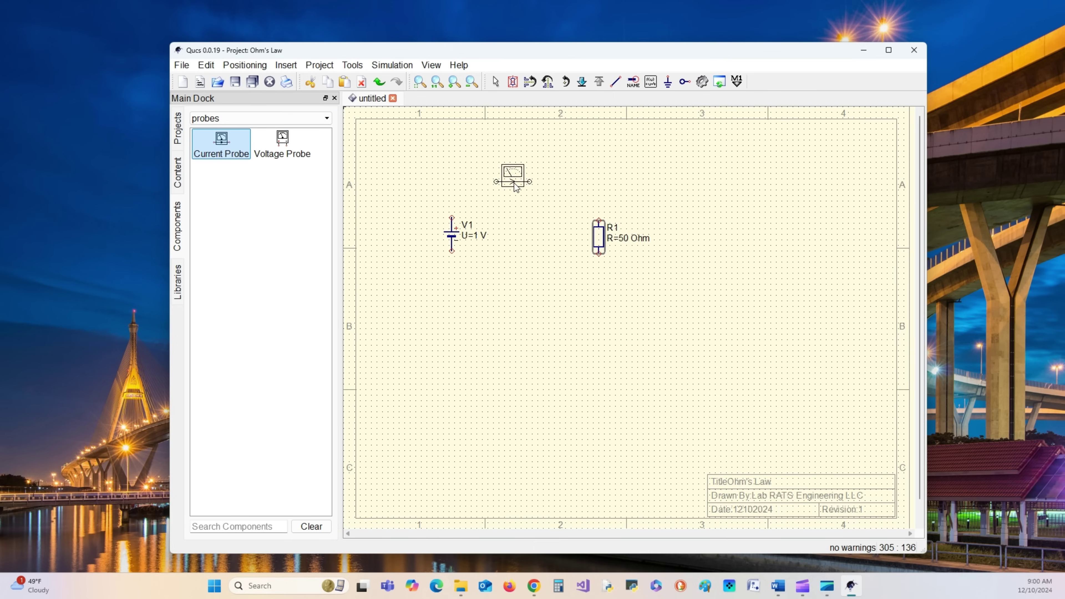
pyautogui.click(524, 180)
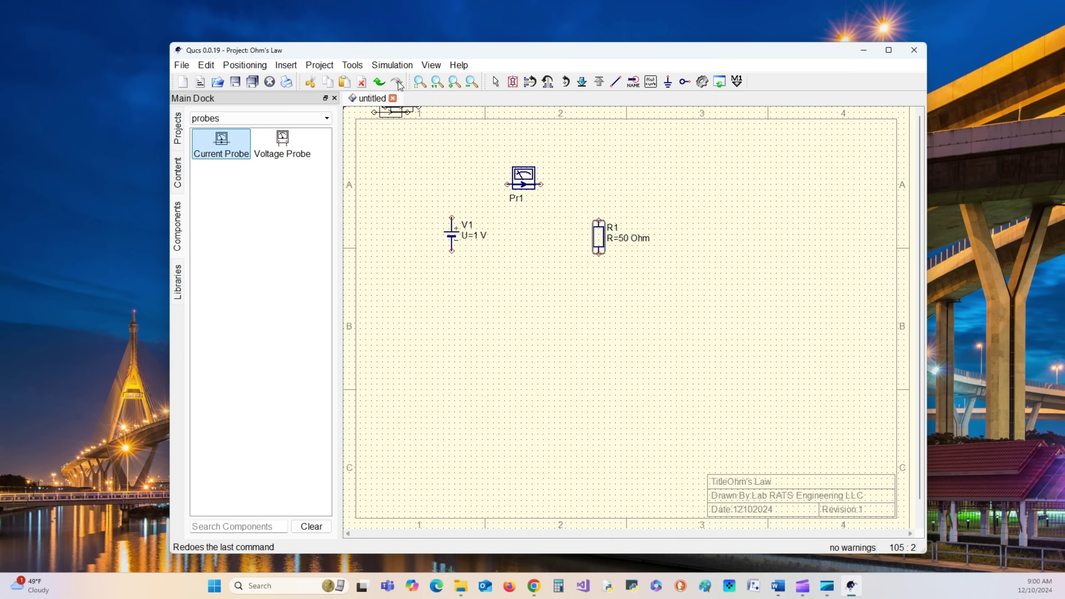
pyautogui.click(495, 82)
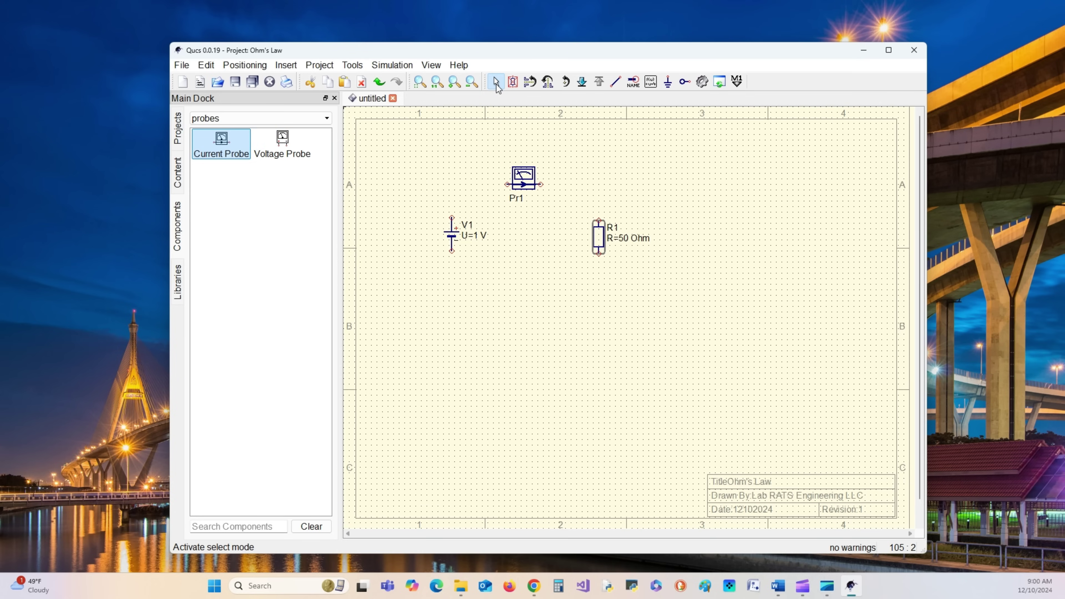
pyautogui.click(283, 142)
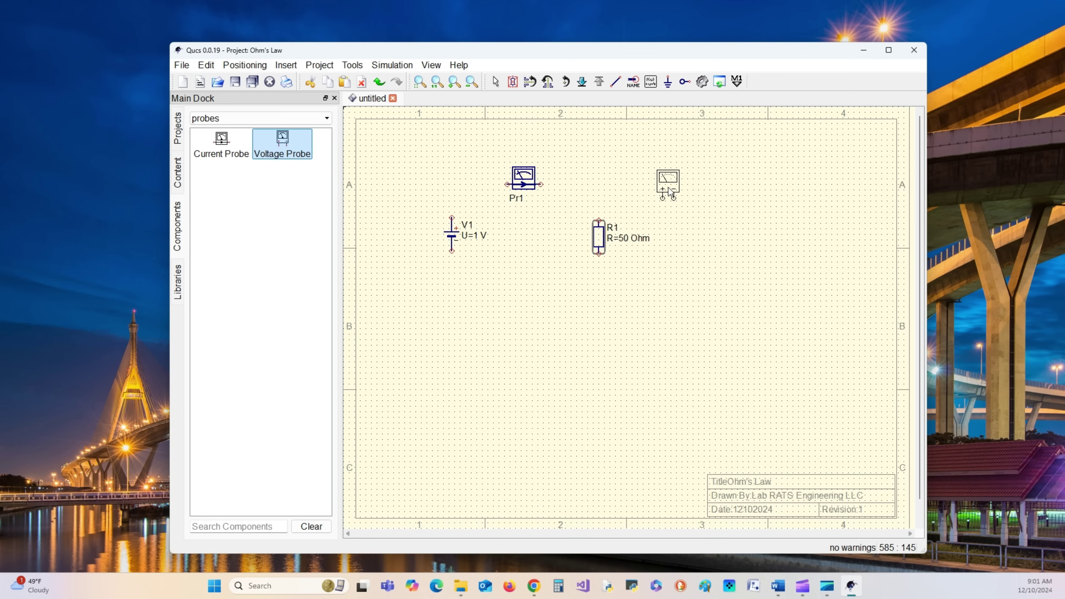
pyautogui.click(670, 185)
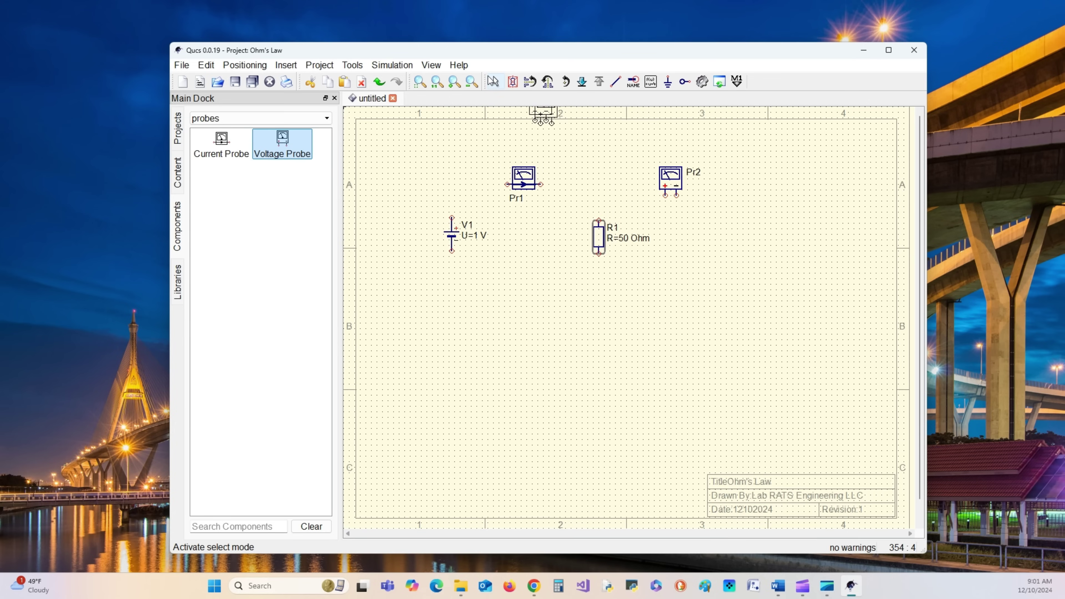
pyautogui.click(495, 82)
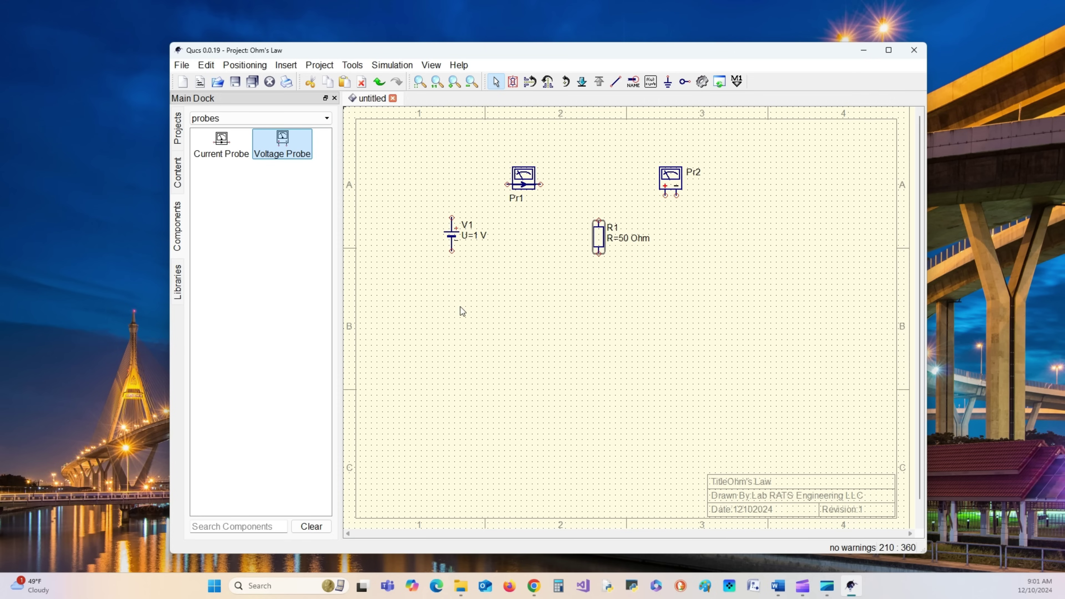
pyautogui.click(326, 119)
pyautogui.click(243, 132)
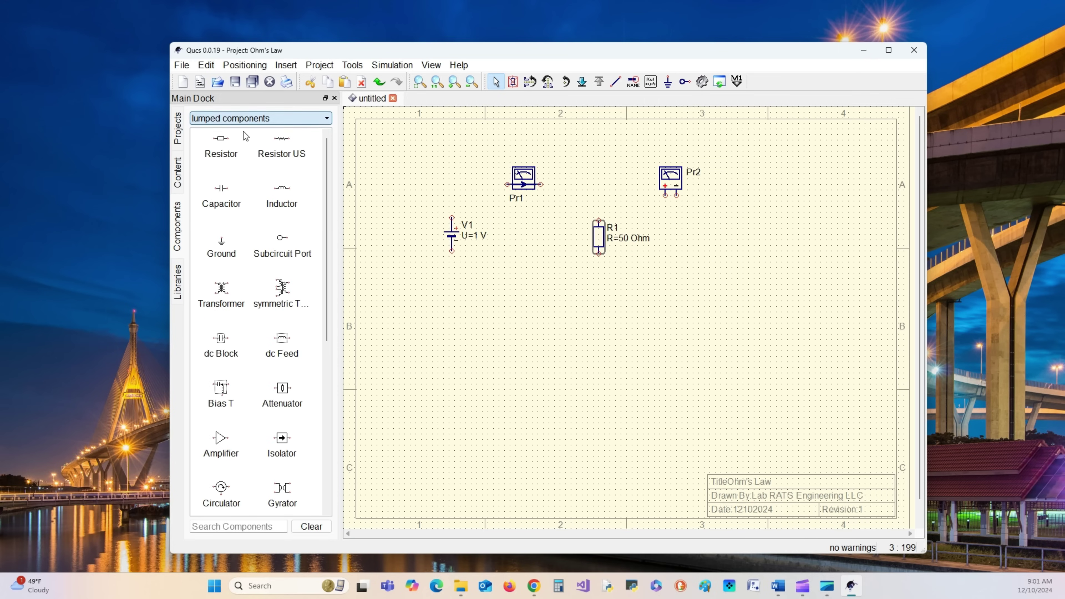
# - Place a ground symbol under V1, then a dc simulation block DC1 below the ground
pyautogui.click(221, 245)
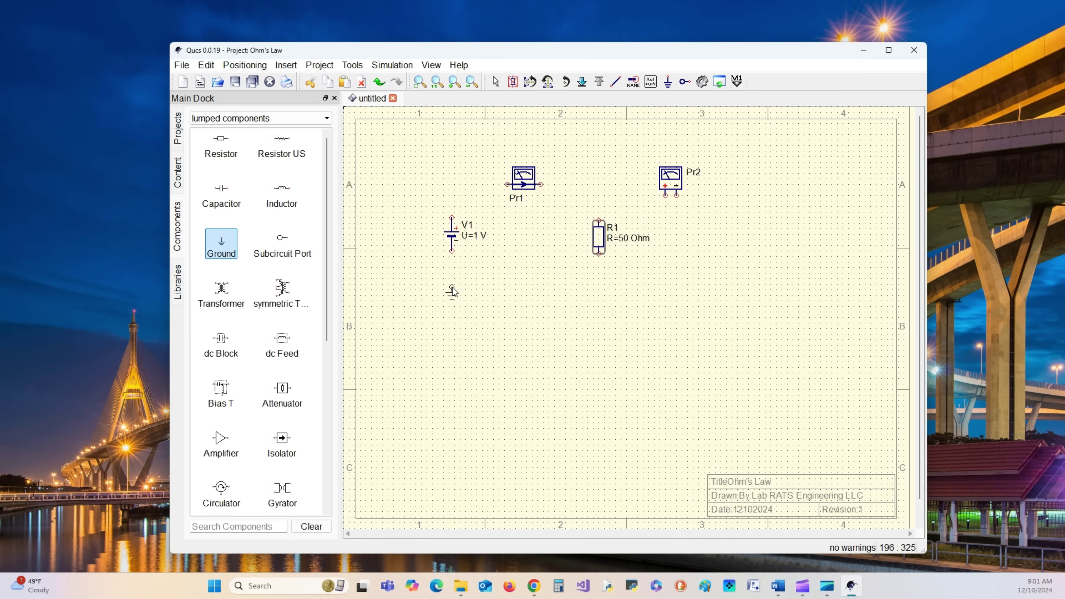
pyautogui.click(452, 291)
pyautogui.click(326, 121)
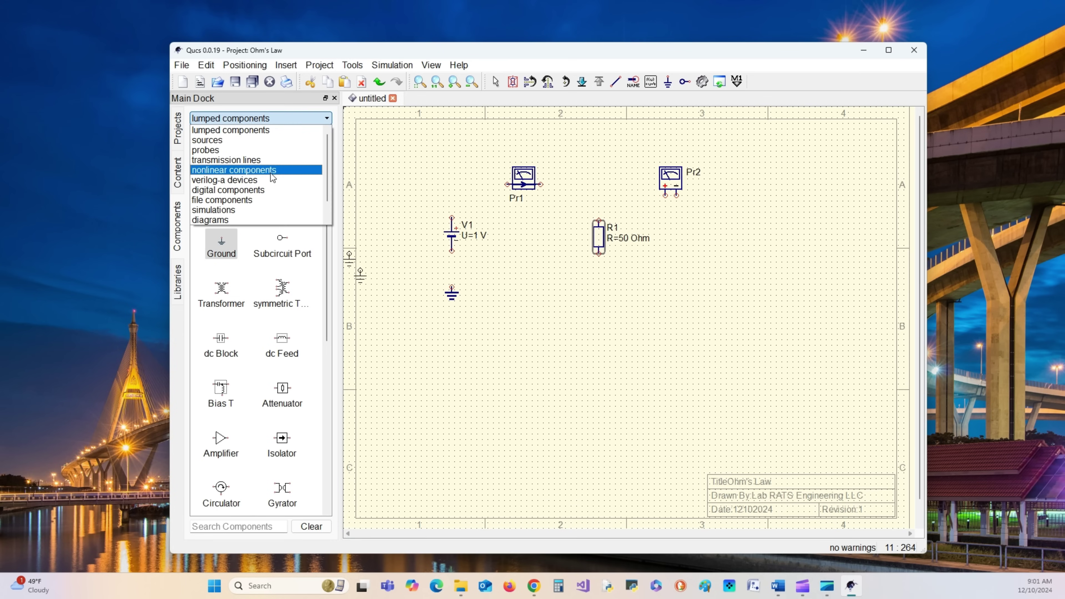
pyautogui.click(239, 204)
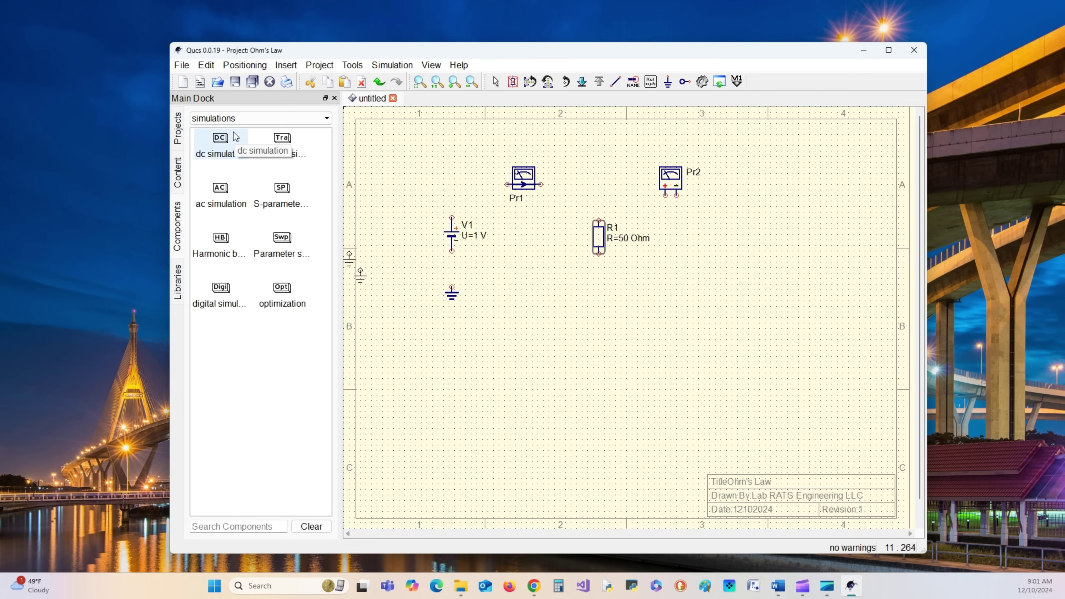
pyautogui.click(221, 144)
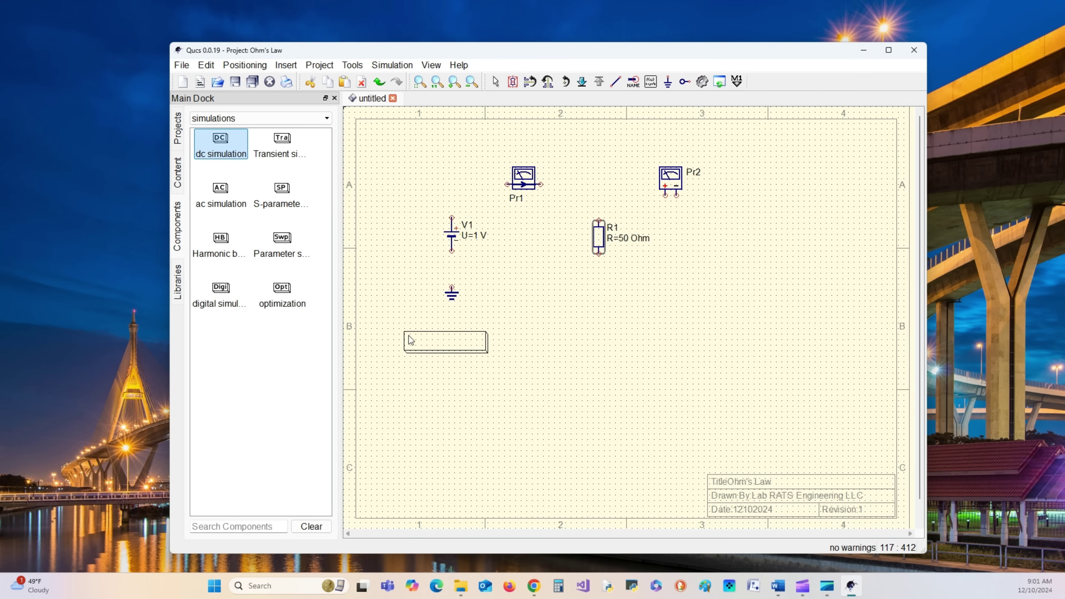
pyautogui.click(398, 342)
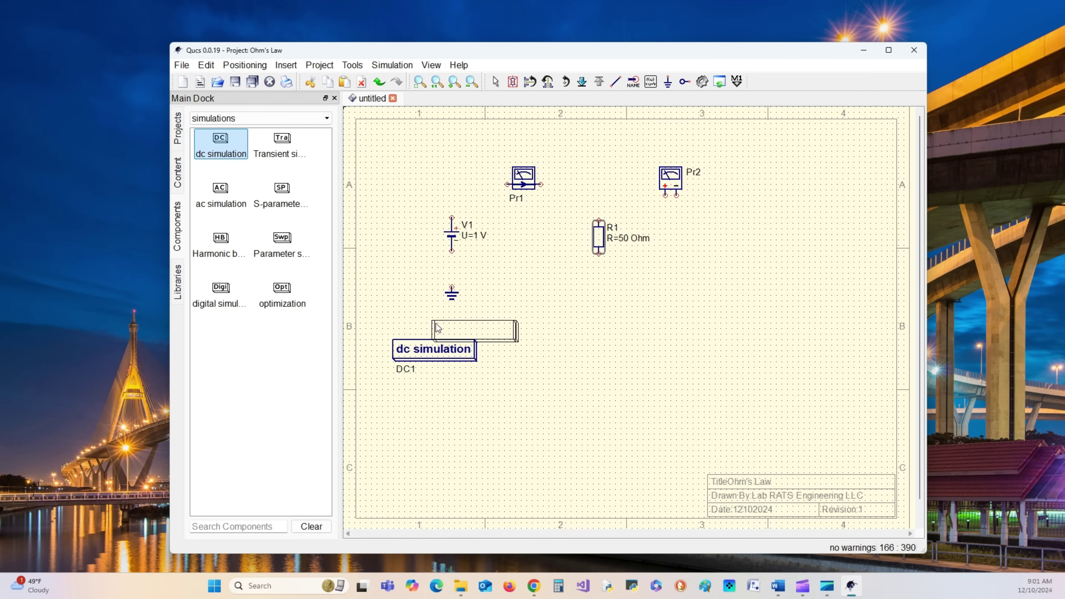
pyautogui.click(496, 81)
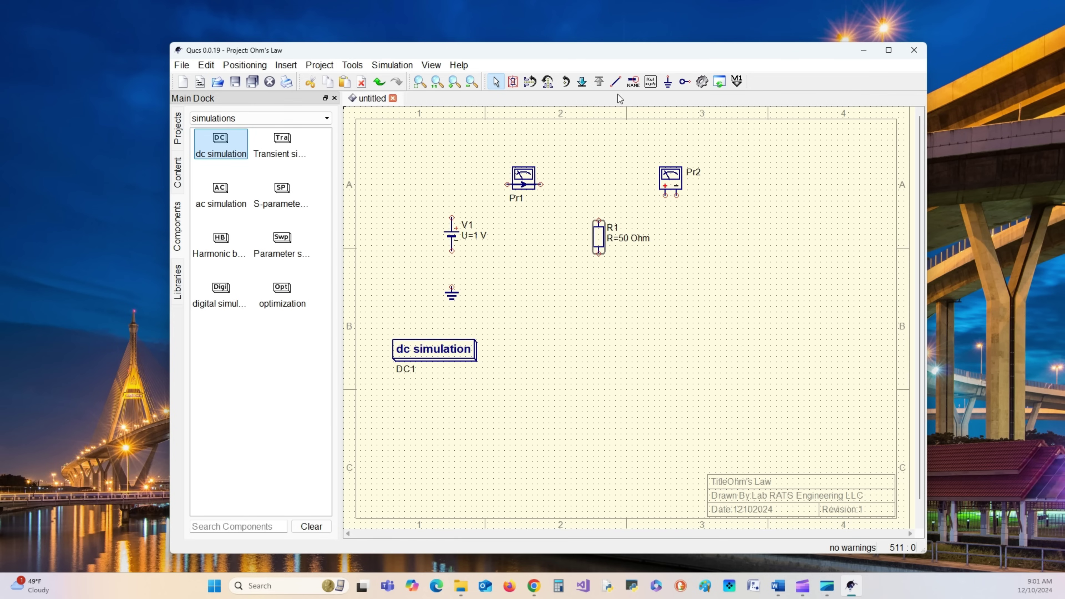
# - Draw a wire from V1's top terminal to current probe Pr1's left terminal
pyautogui.click(616, 82)
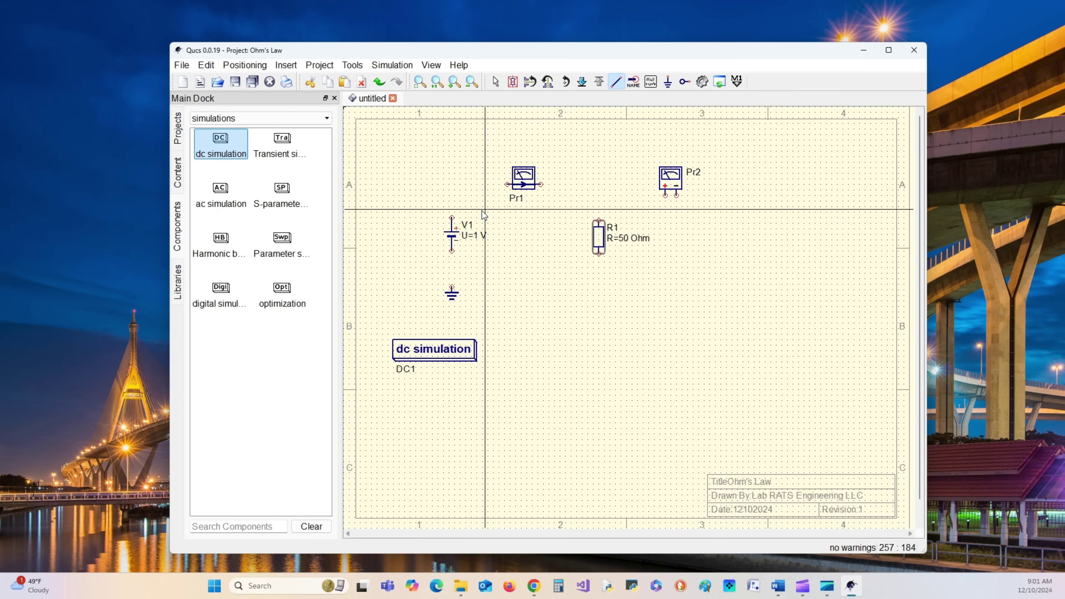
pyautogui.click(452, 218)
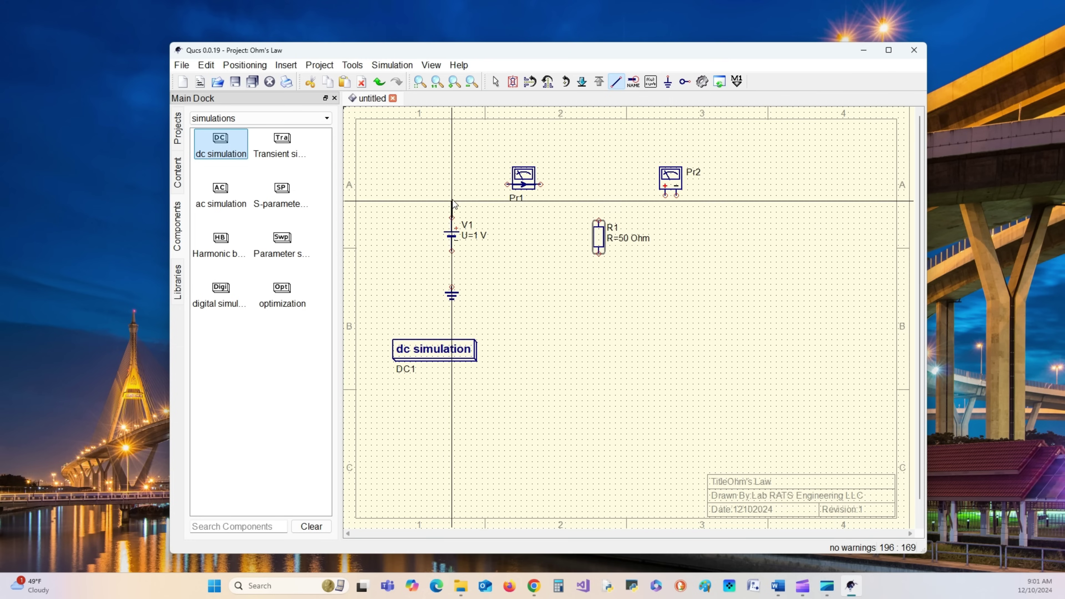
pyautogui.click(508, 185)
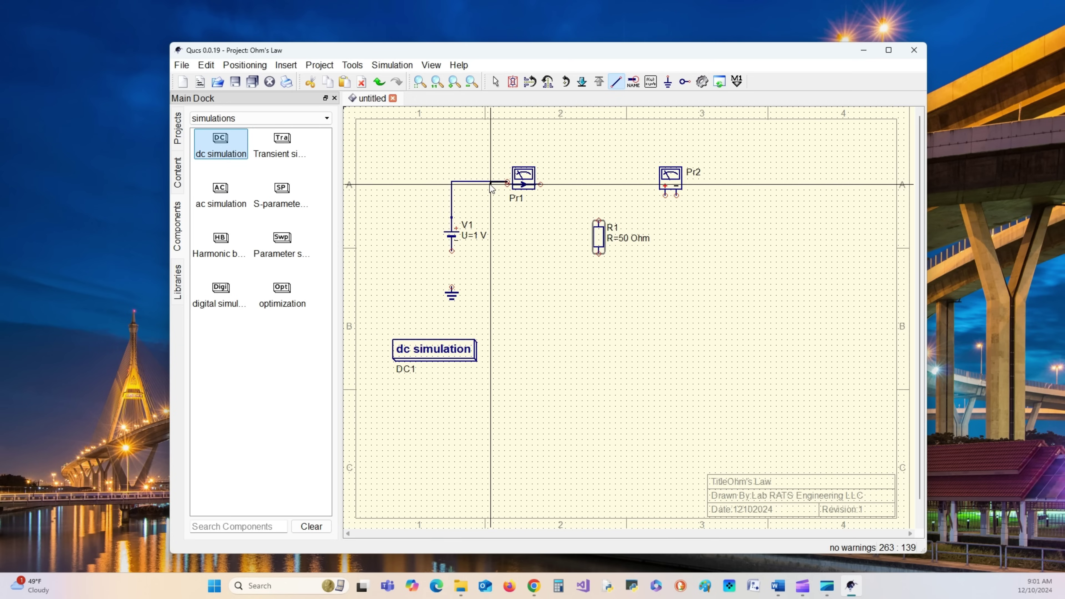
# - Delete the stray wire accidentally drawn past voltage probe Pr2
pyautogui.click(471, 181)
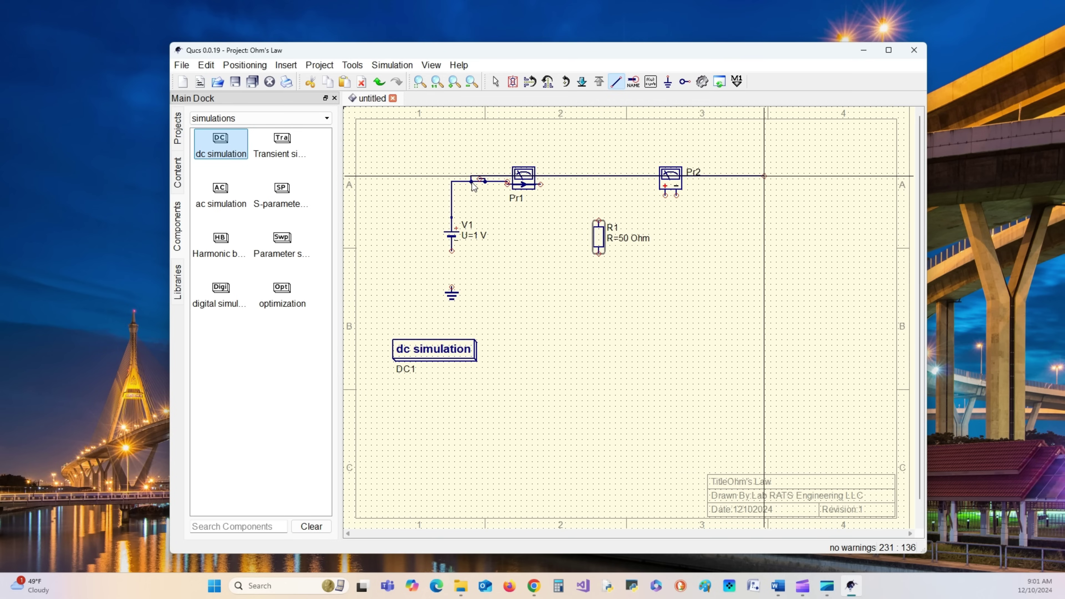
pyautogui.press('Escape')
pyautogui.click(473, 186)
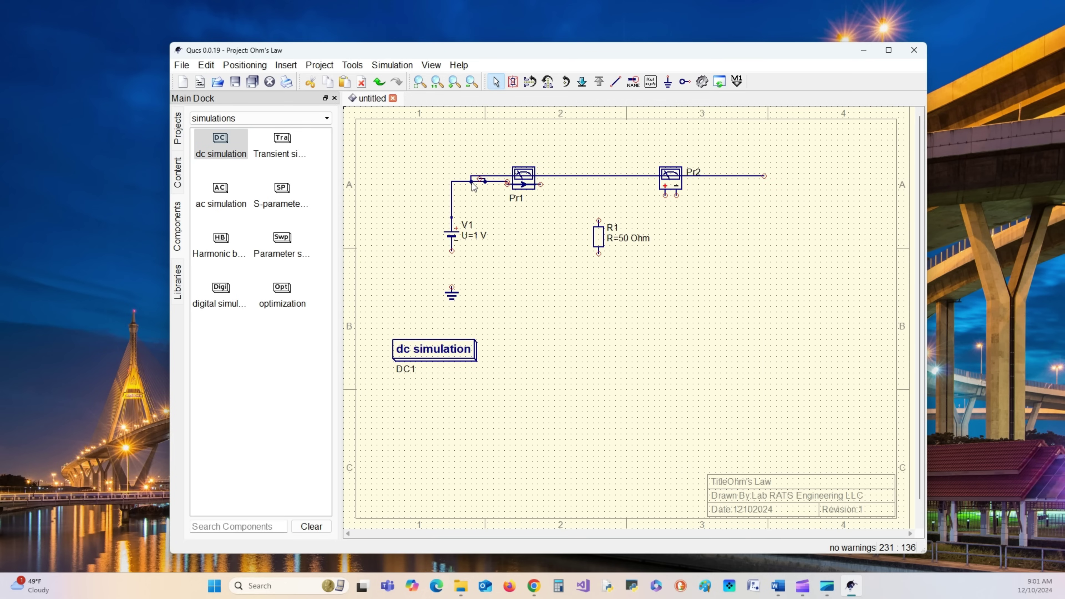
pyautogui.click(618, 176)
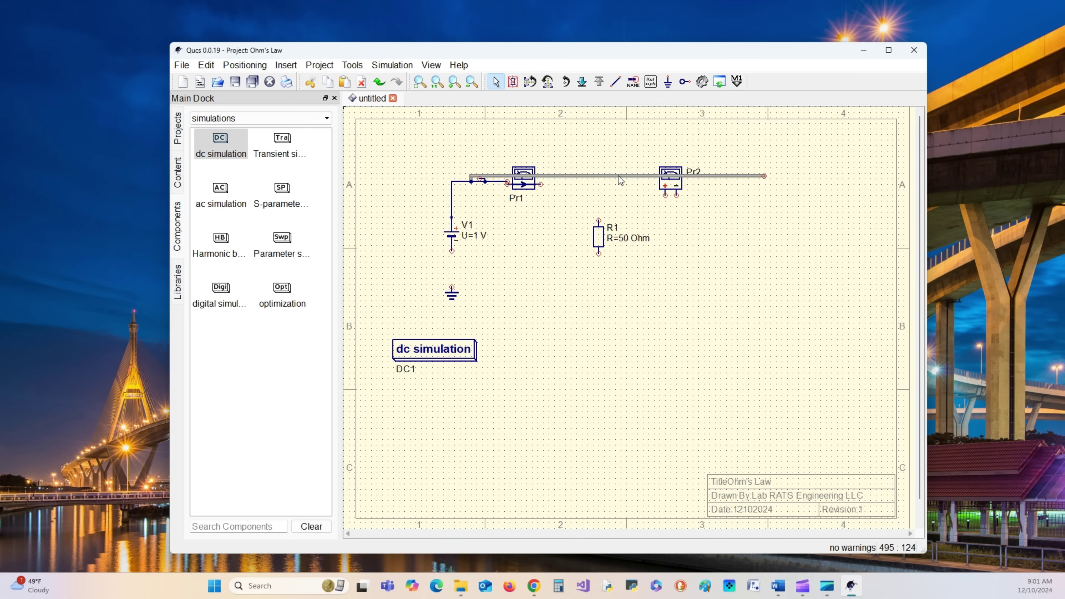
pyautogui.rightClick(617, 176)
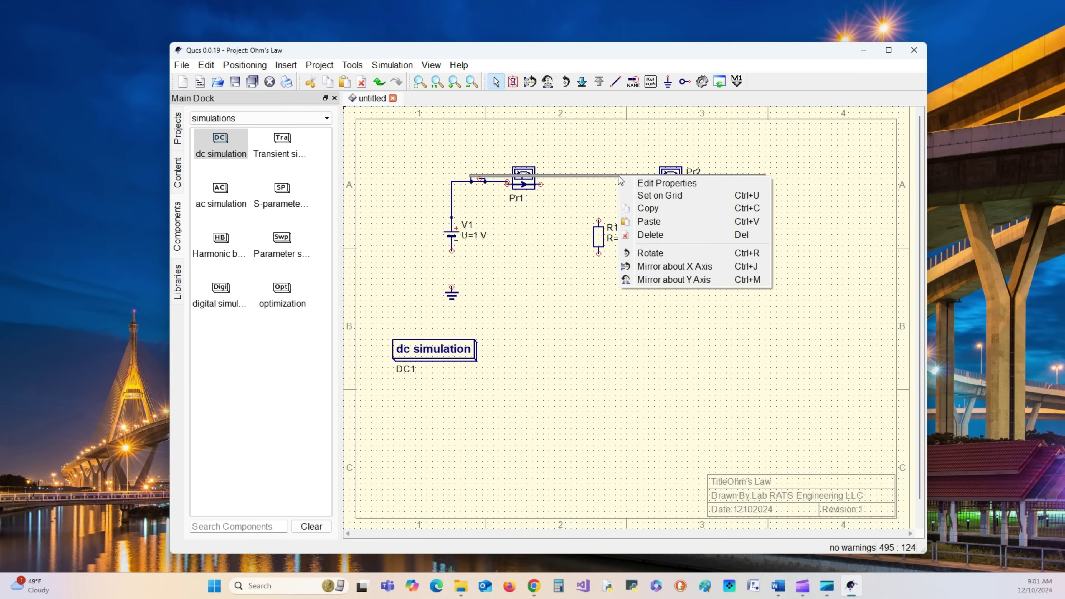
pyautogui.click(661, 234)
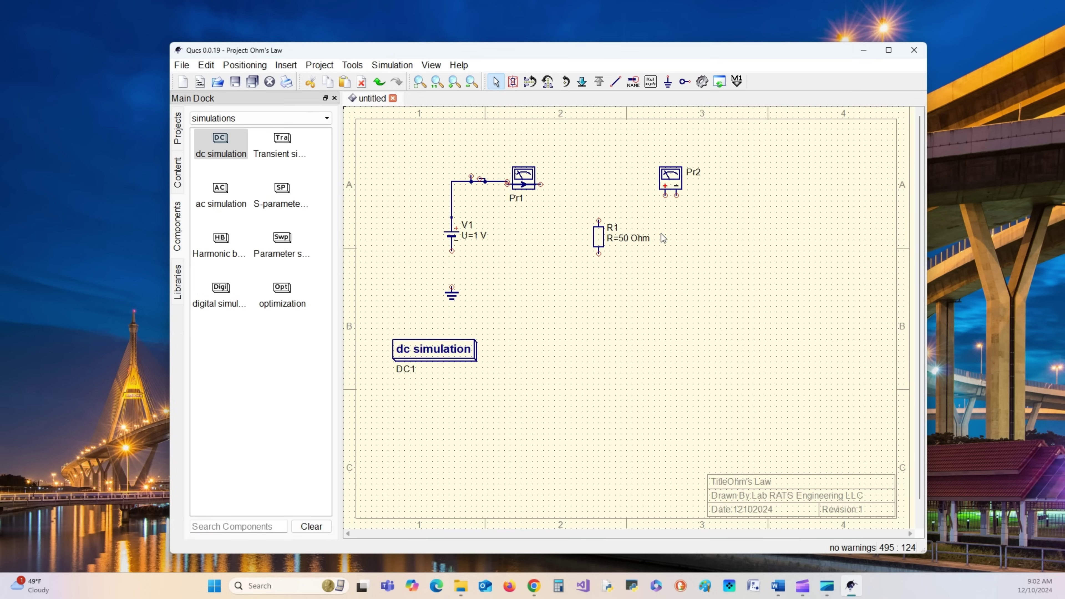
# - Delete the short wire at Pr1 and the stub right of V1's junction
pyautogui.rightClick(493, 185)
pyautogui.click(523, 239)
pyautogui.click(479, 181)
pyautogui.rightClick(479, 182)
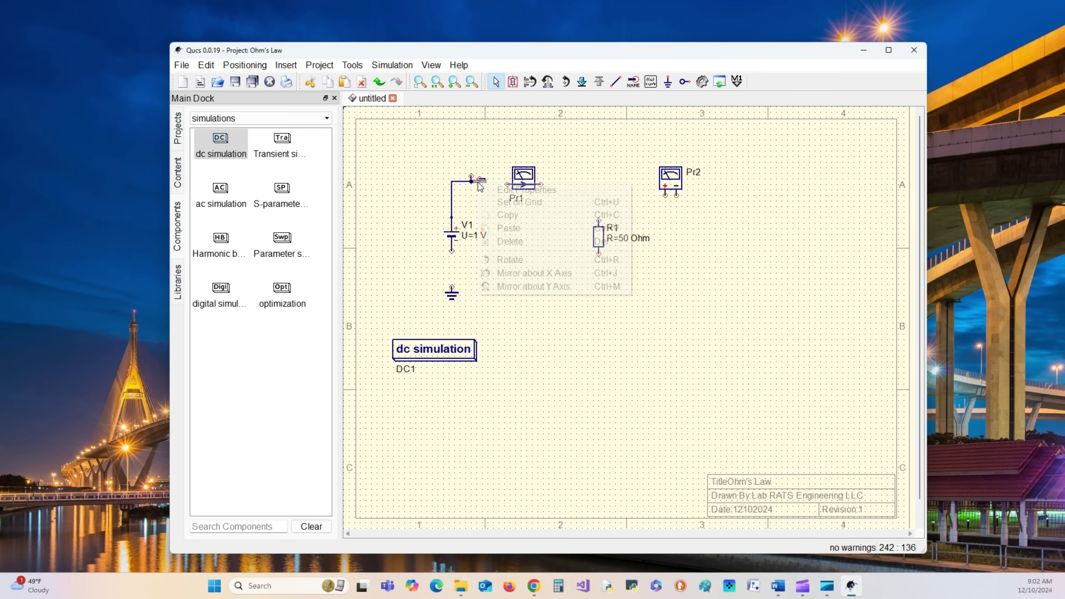
pyautogui.click(520, 240)
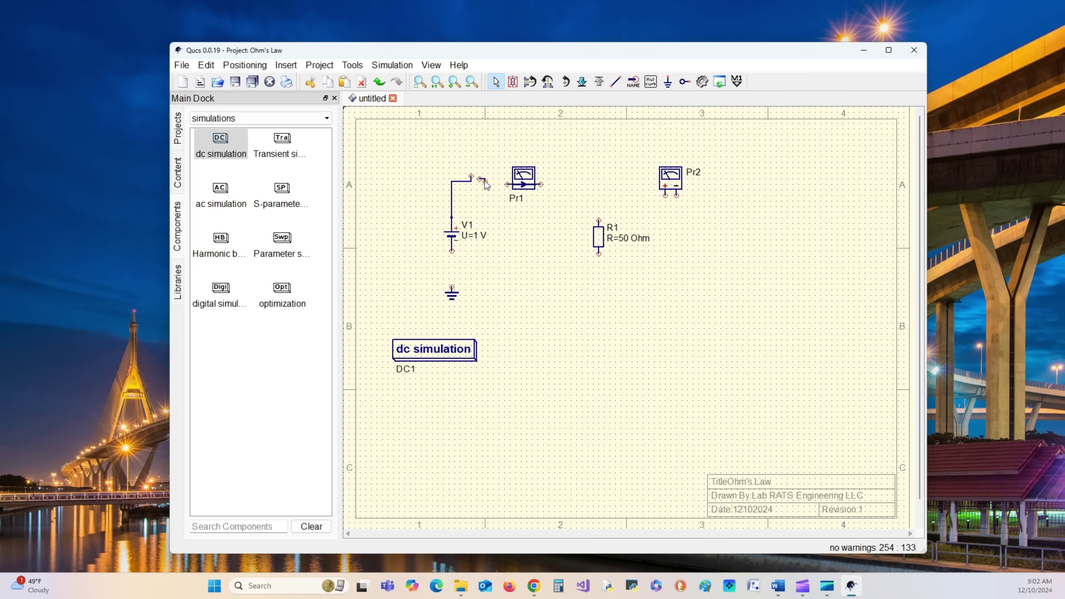
# - Box-select and delete the remaining wire-end pieces near Pr1
pyautogui.moveTo(465, 167); pyautogui.dragTo(497, 198)
pyautogui.rightClick(483, 181)
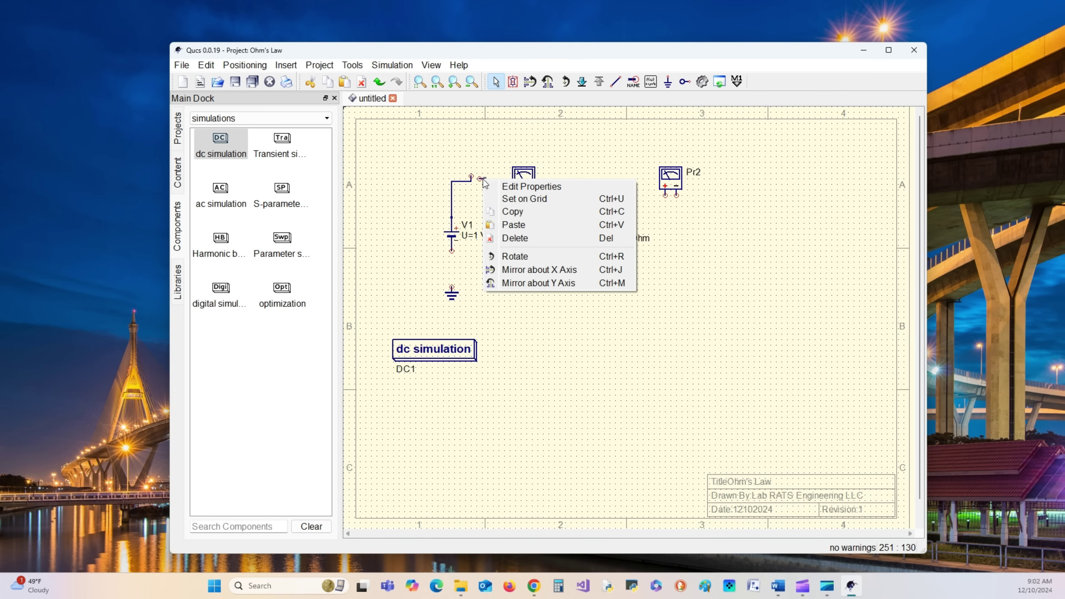
pyautogui.click(510, 235)
pyautogui.moveTo(463, 169); pyautogui.dragTo(496, 192)
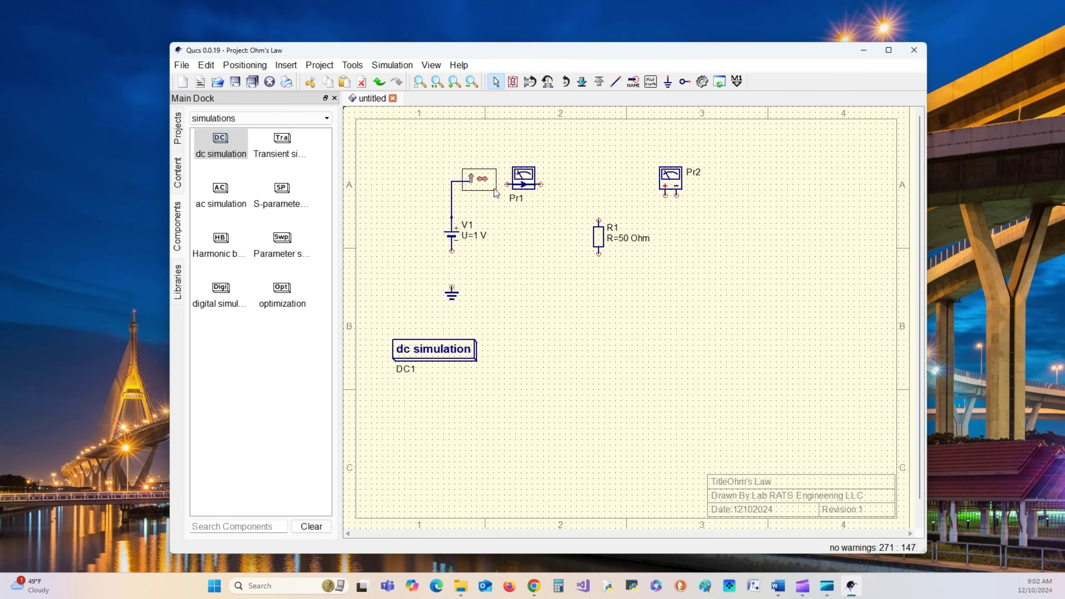
pyautogui.rightClick(484, 181)
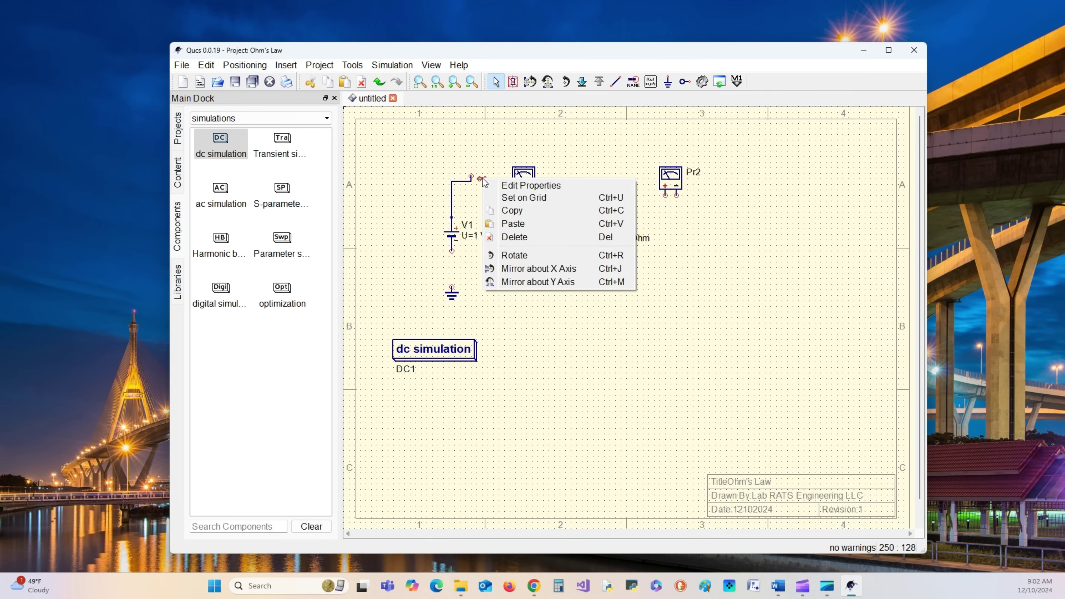
pyautogui.click(525, 239)
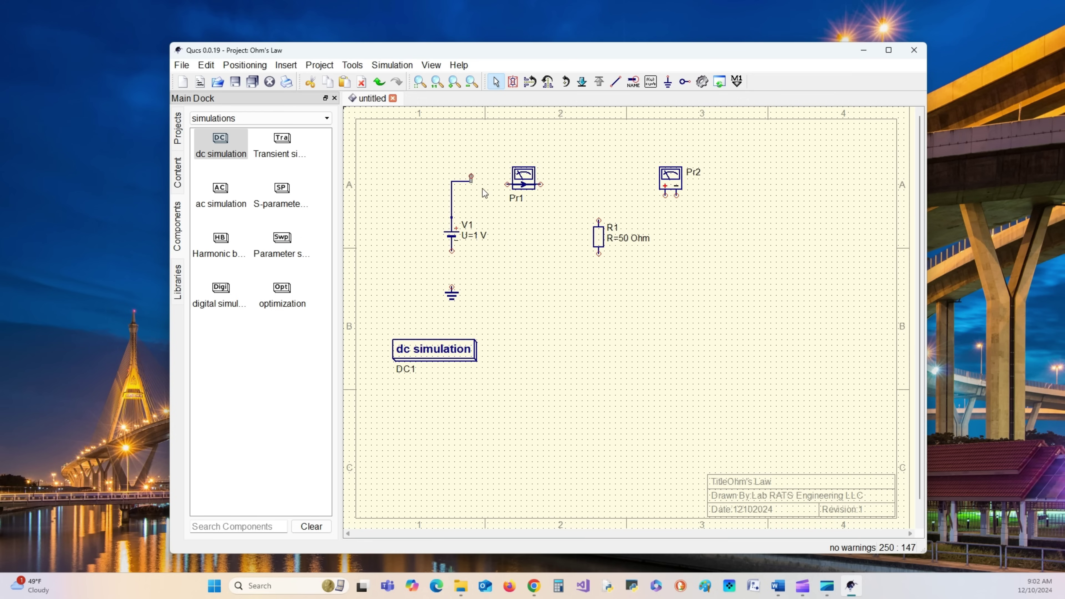
pyautogui.rightClick(471, 178)
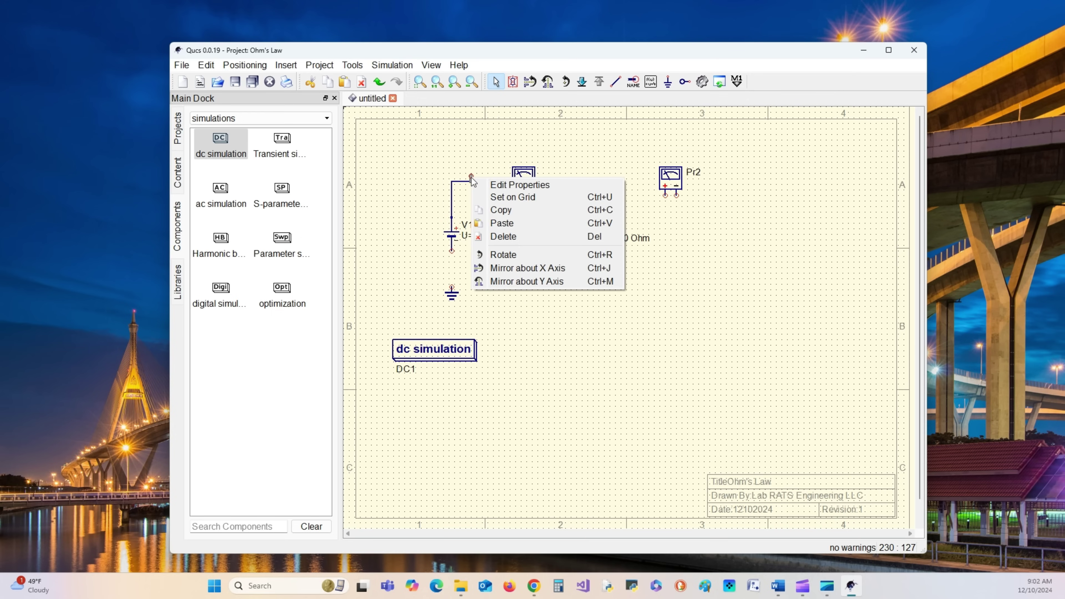
pyautogui.click(510, 236)
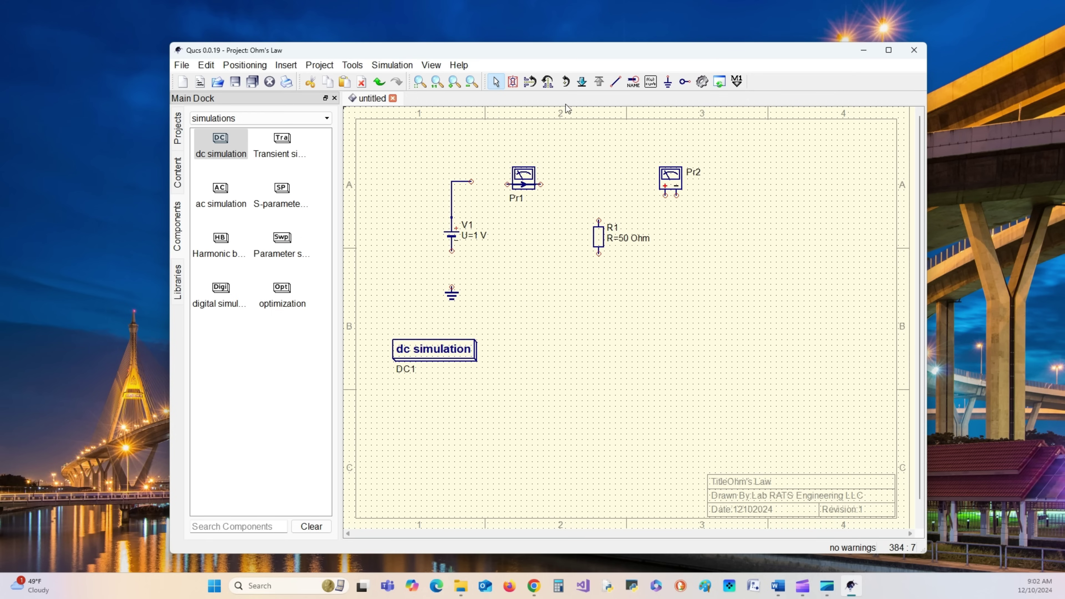
pyautogui.click(615, 82)
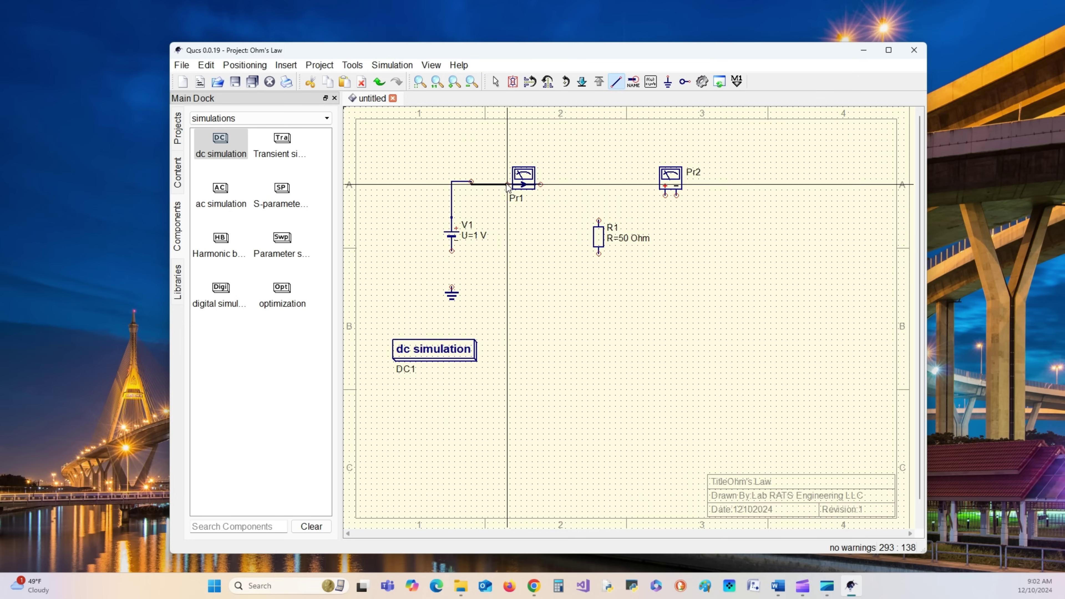
# - Wire Pr1's output to R1's top, and both R1's and V1's bottom terminals to ground
pyautogui.click(541, 182)
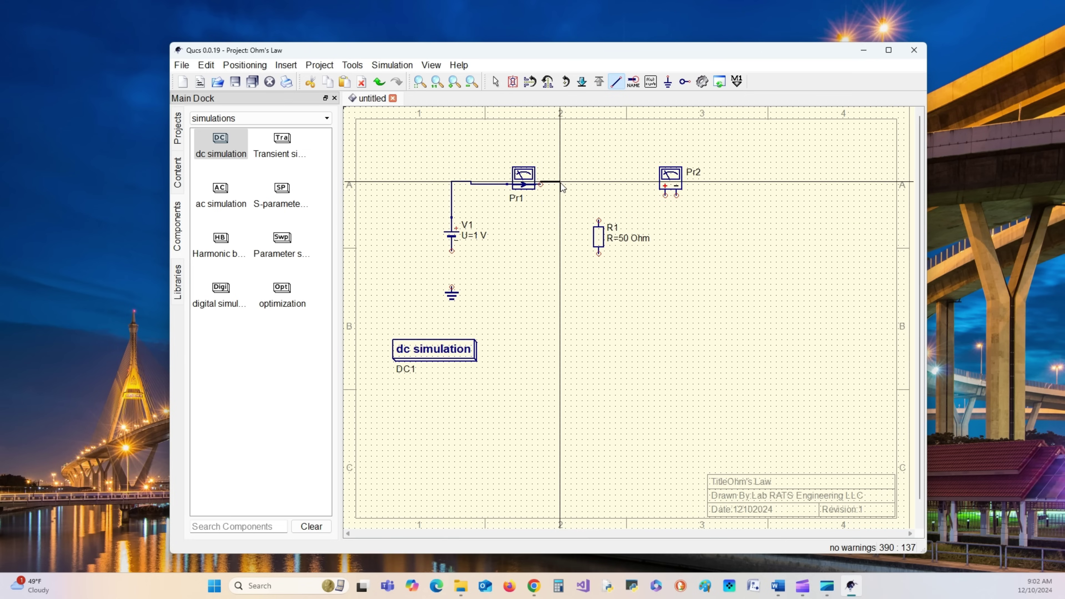
pyautogui.click(599, 220)
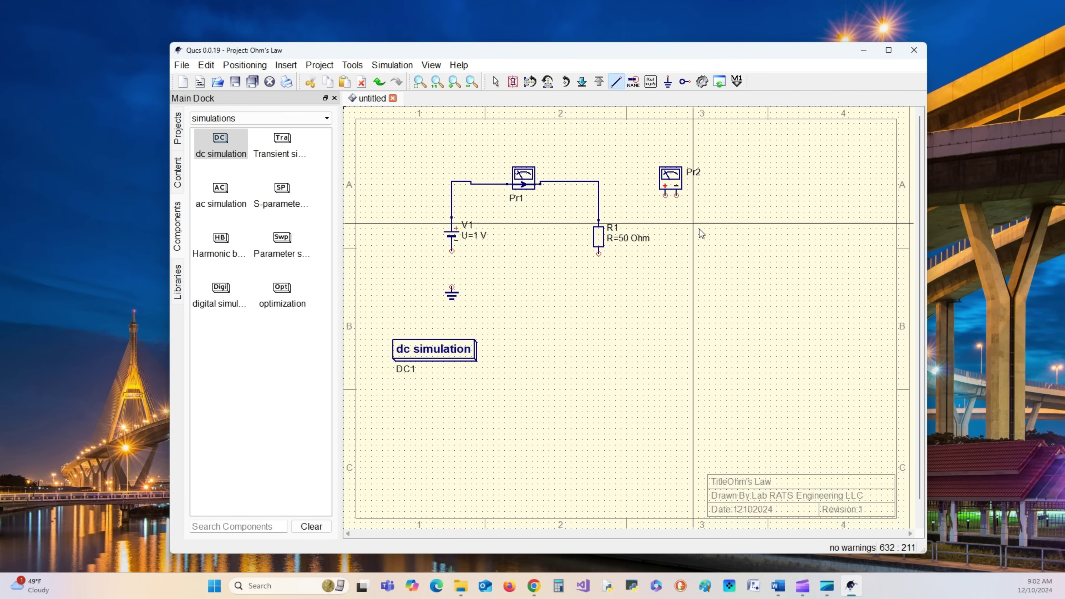
pyautogui.click(598, 254)
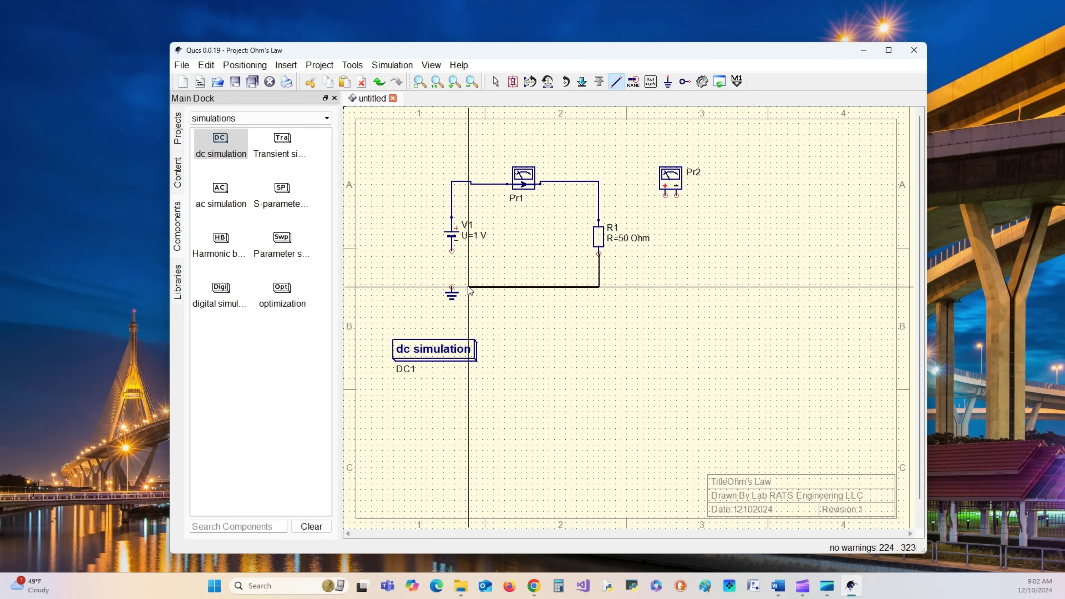
pyautogui.click(452, 288)
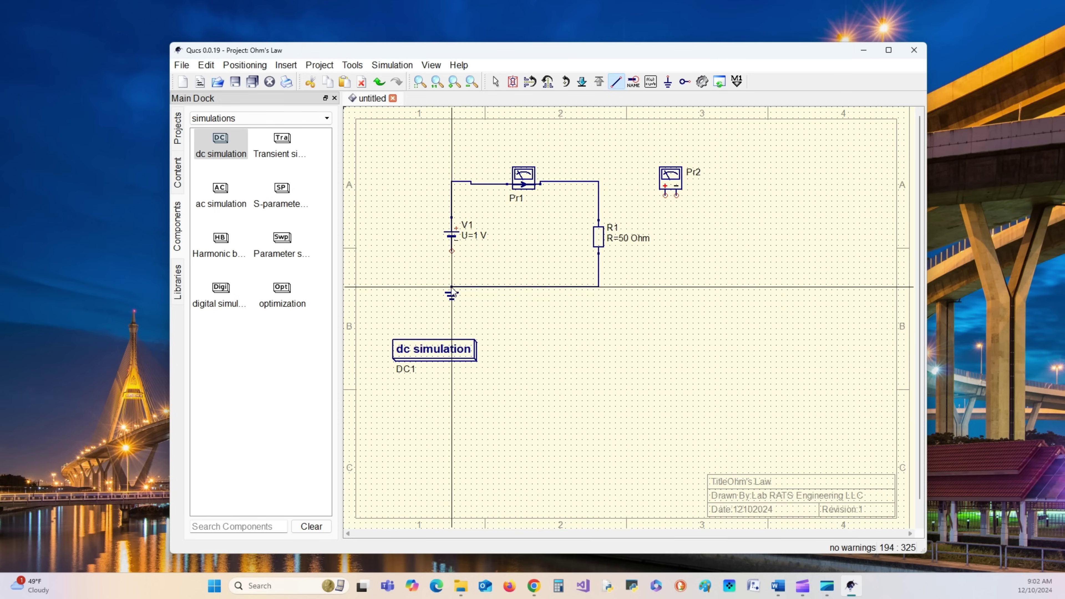
pyautogui.click(452, 252)
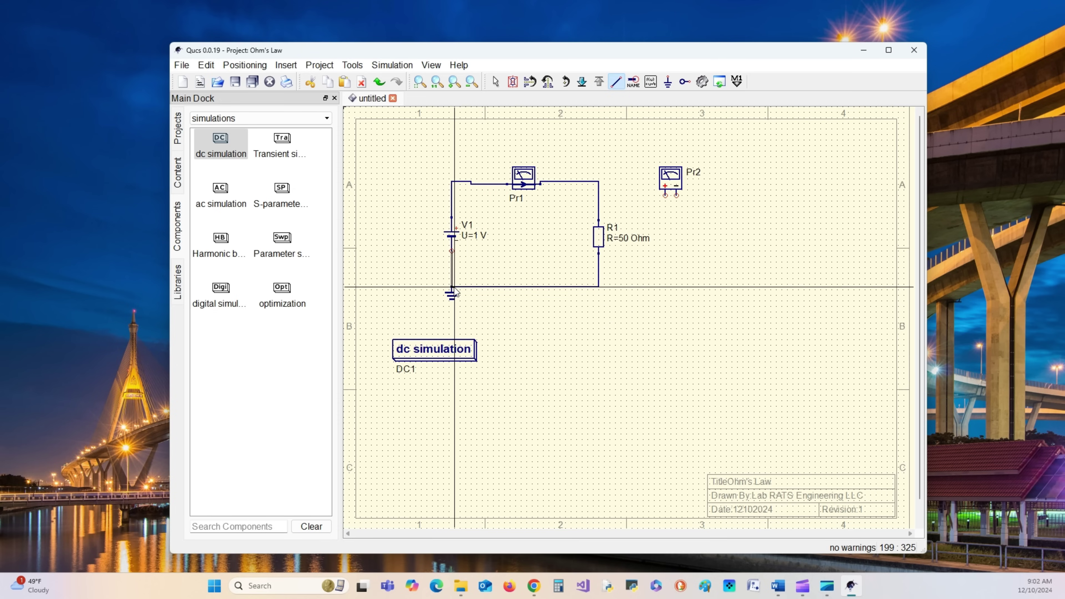
pyautogui.click(451, 288)
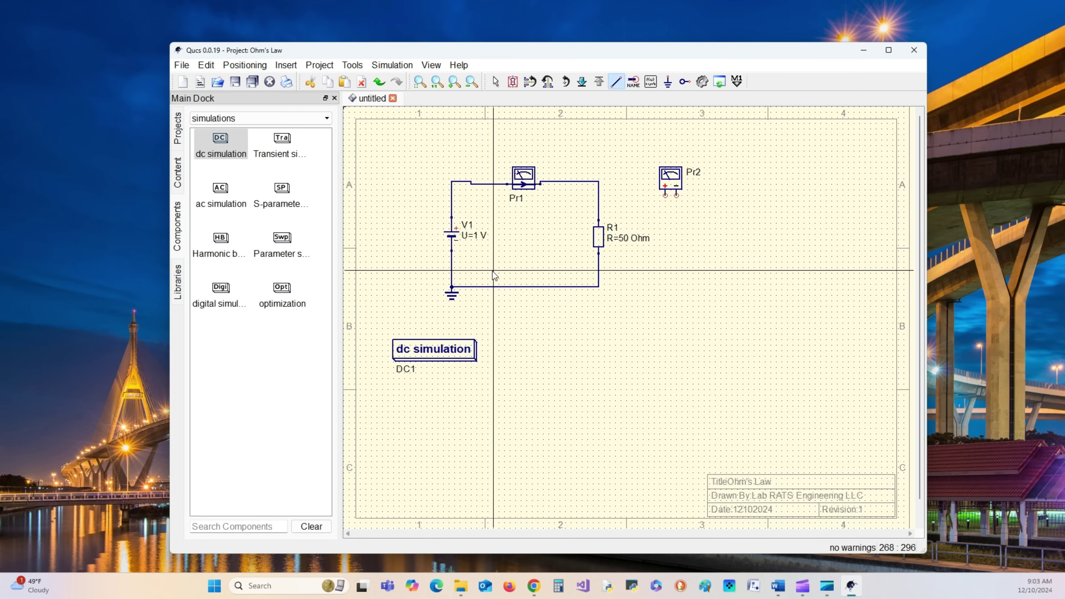
# - Connect Pr2's + terminal to the wire above R1 and its − terminal to the wire below
pyautogui.click(665, 195)
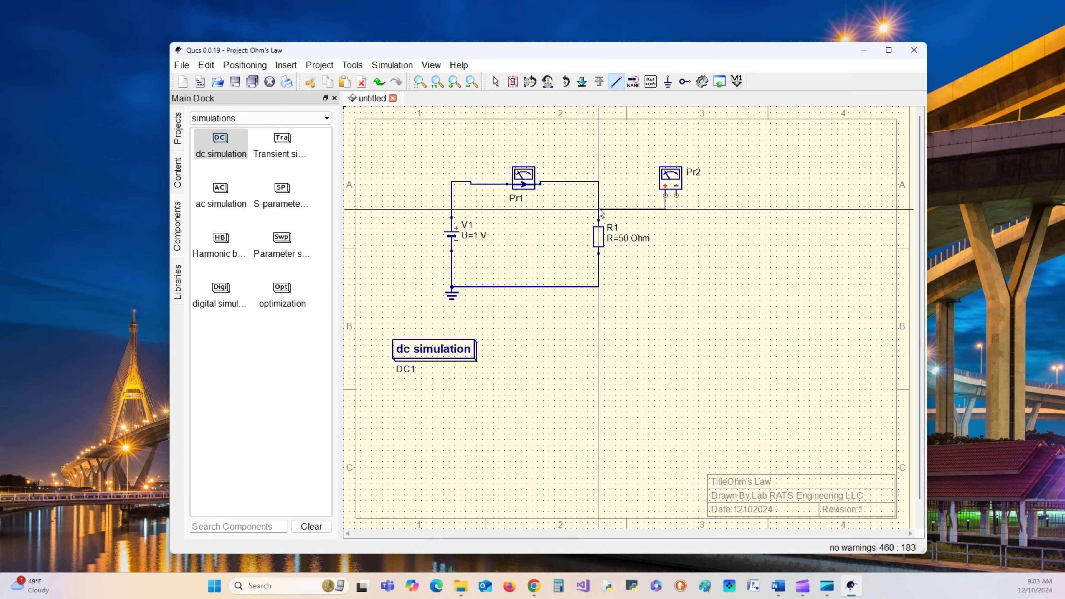
pyautogui.click(599, 207)
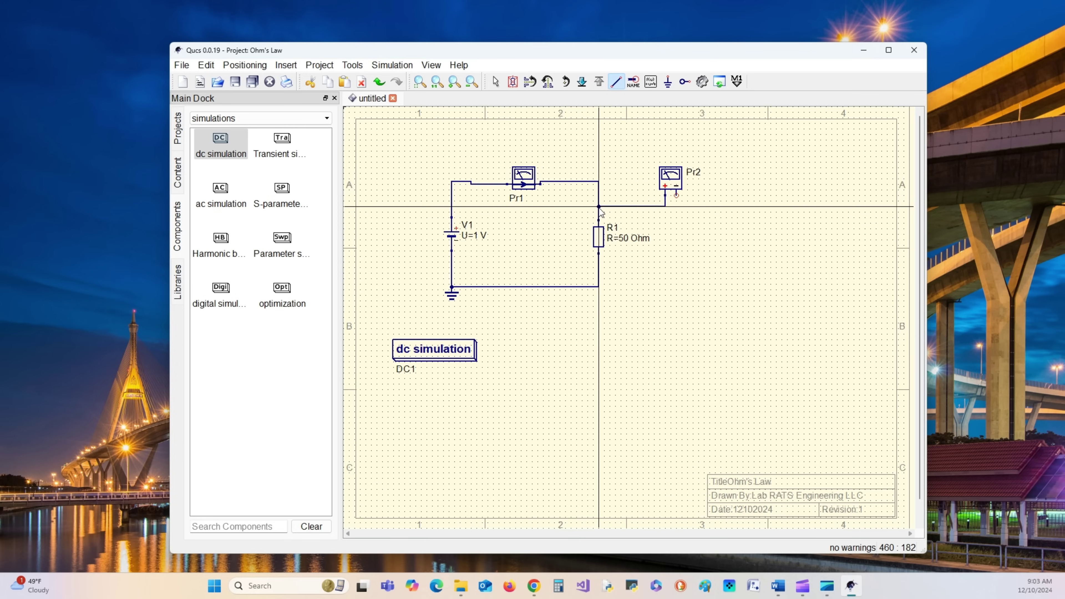
pyautogui.click(676, 196)
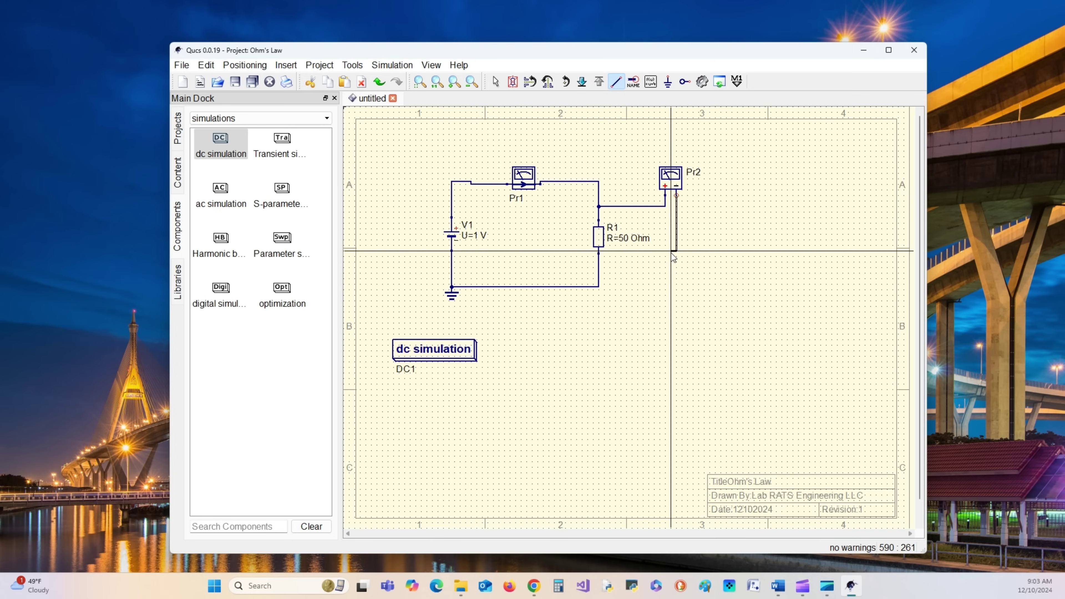
pyautogui.click(598, 267)
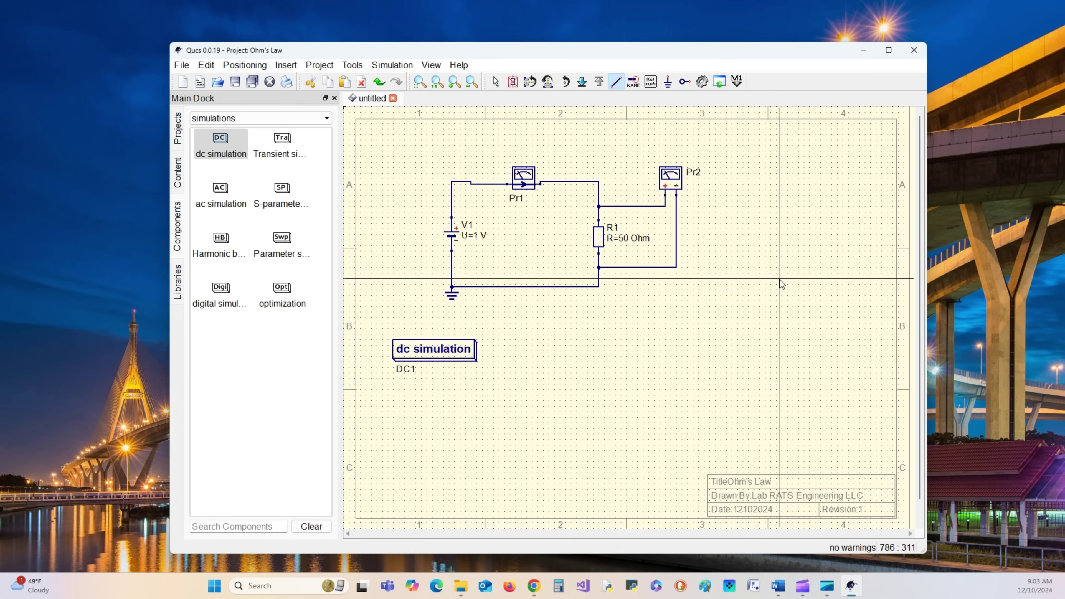
# - Save the schematic under the file name 'Ohms Law' with File > Save as
pyautogui.click(181, 66)
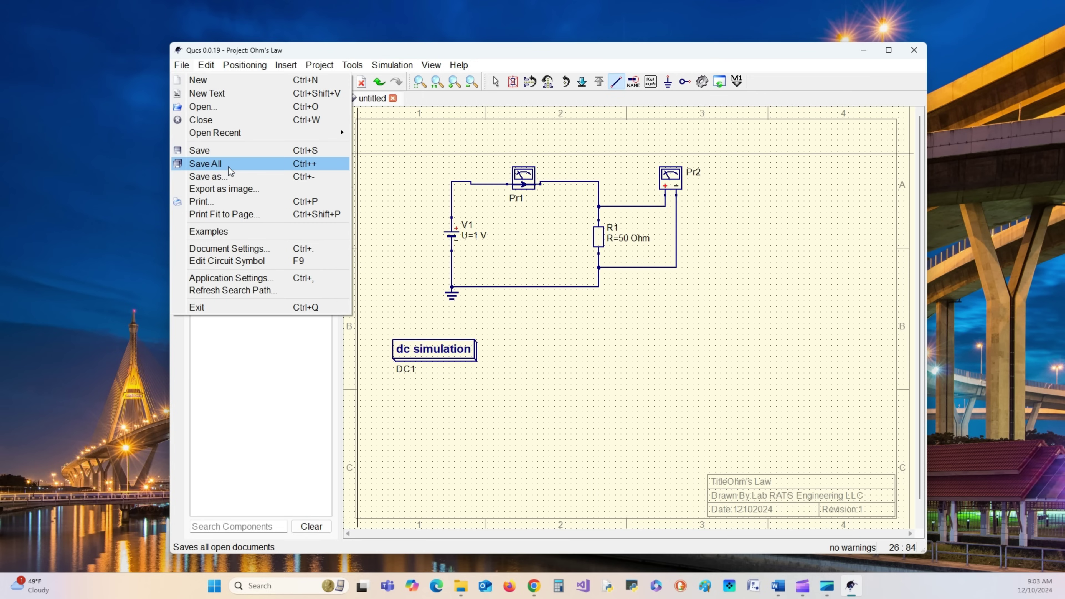
pyautogui.click(227, 176)
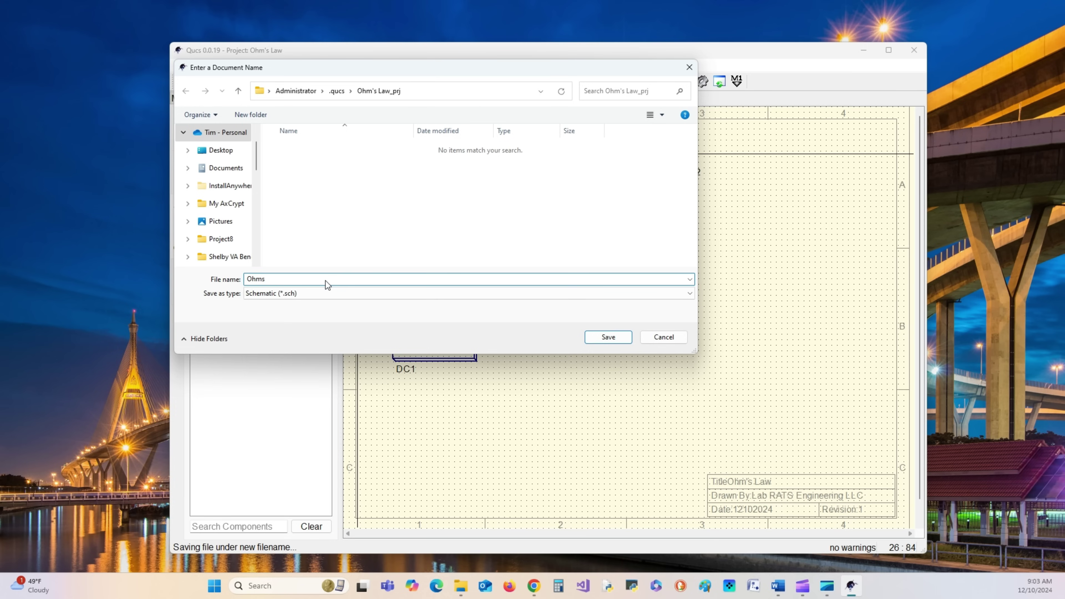
pyautogui.write('Ohms Law')
pyautogui.click(624, 341)
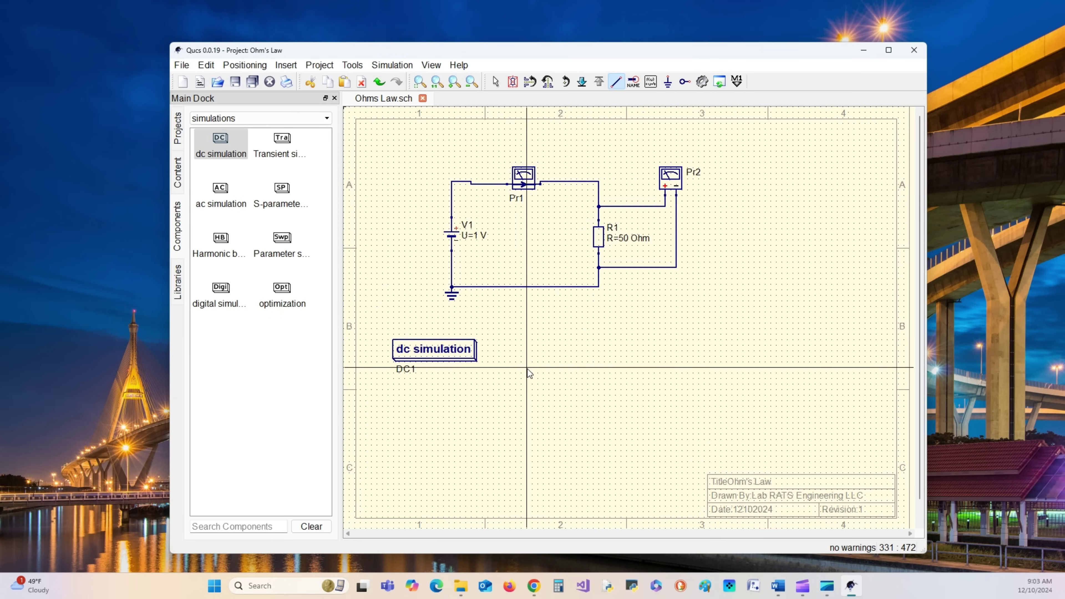
# - Dismiss the DC1 block's menu and cancel the wire in progress with Esc, leaving the circuit unchanged
pyautogui.rightClick(423, 357)
pyautogui.moveTo(518, 323); pyautogui.dragTo(470, 252)
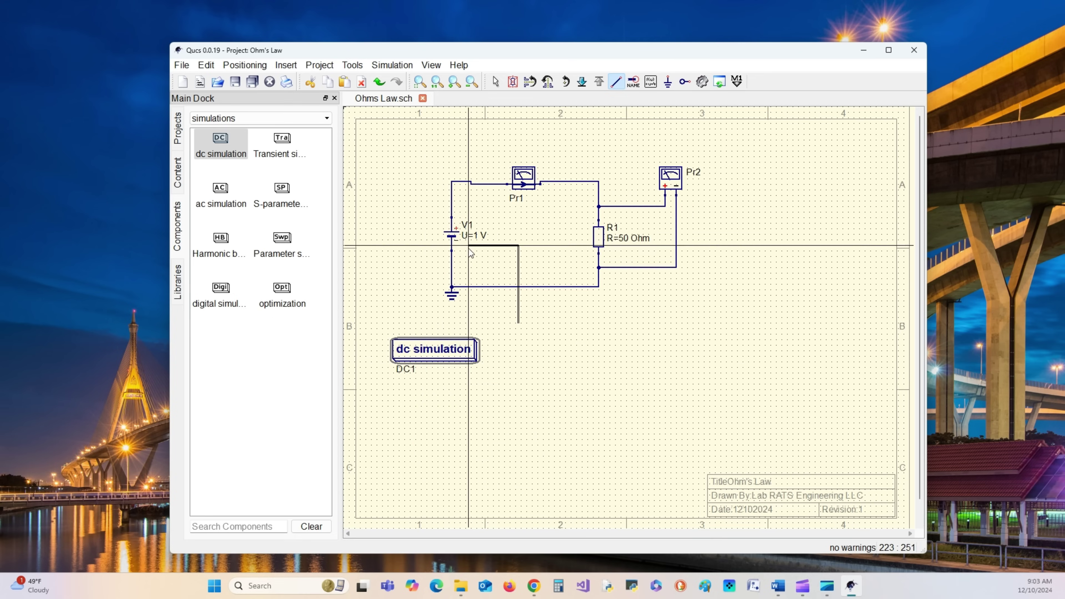
pyautogui.press('Escape')
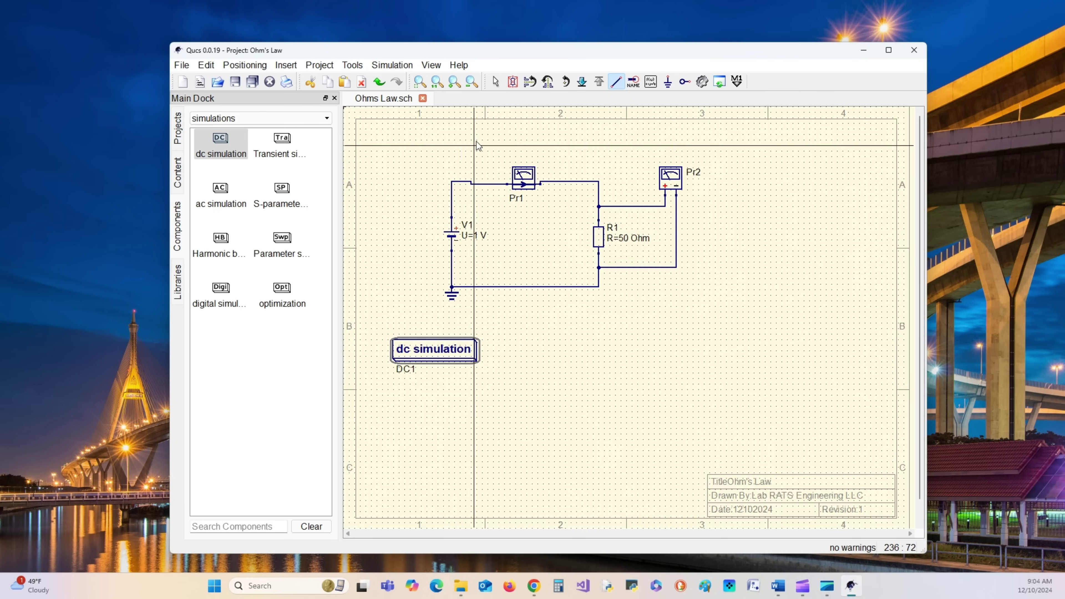
# - Change voltage source V1's voltage from 1 V to 10 V in its properties
pyautogui.click(496, 81)
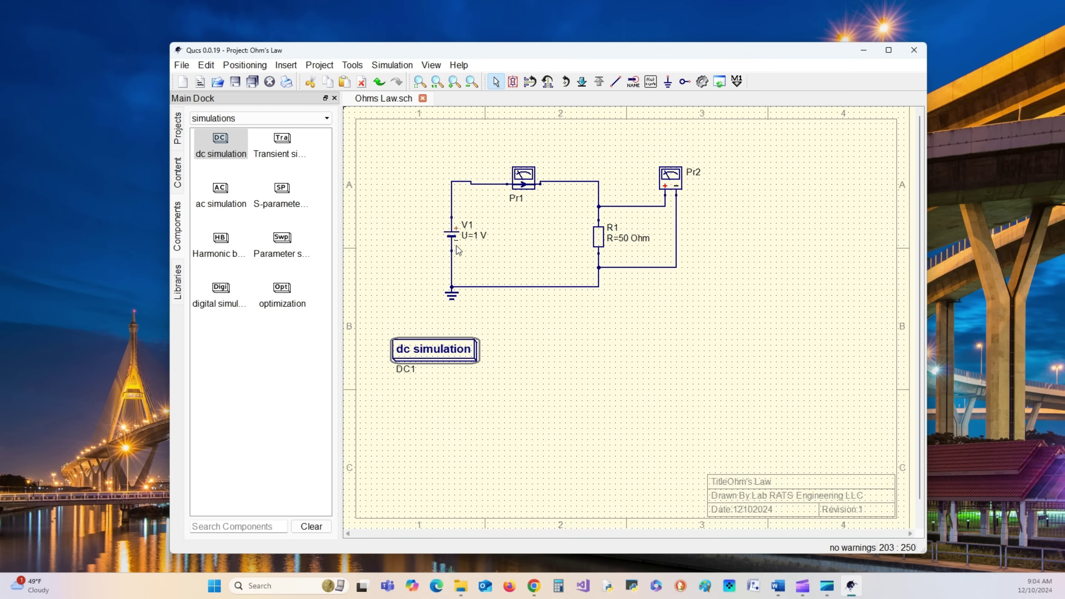
pyautogui.click(451, 234)
pyautogui.rightClick(451, 235)
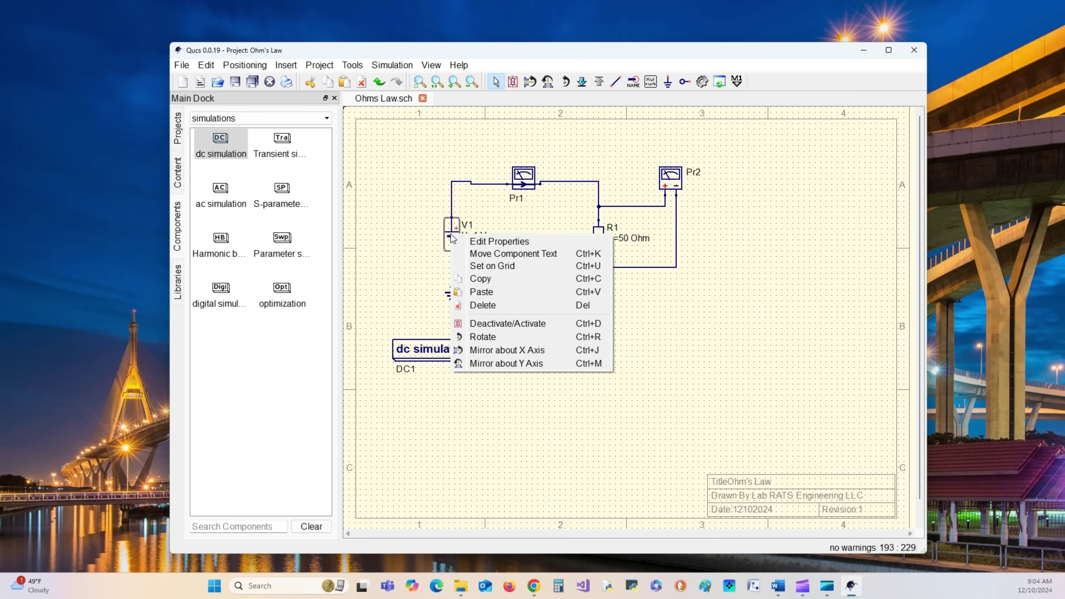
pyautogui.click(499, 240)
pyautogui.click(574, 300)
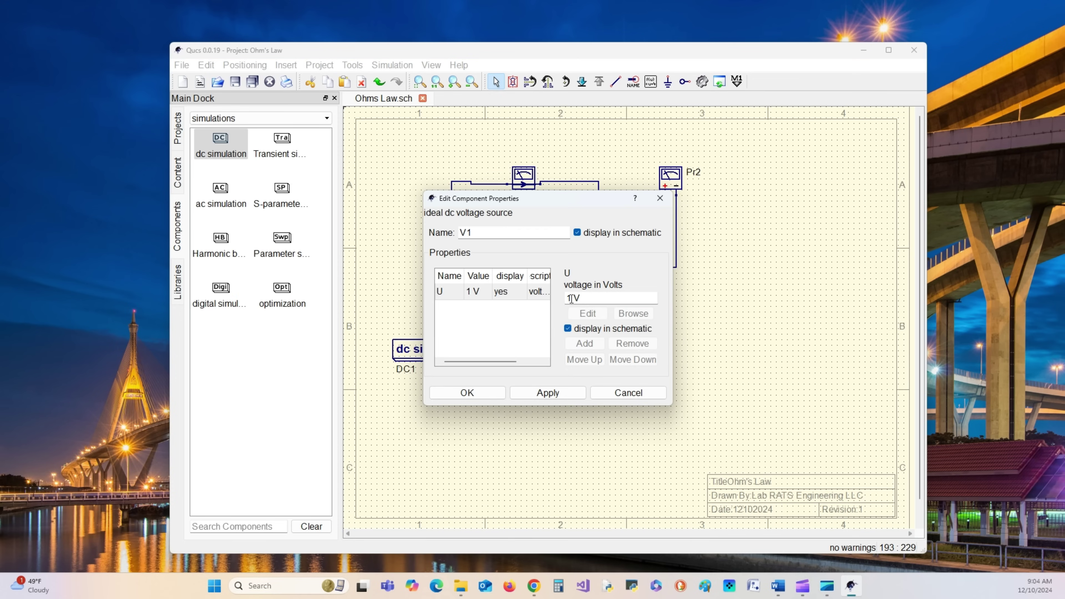
pyautogui.write('0')
pyautogui.click(548, 395)
pyautogui.click(468, 393)
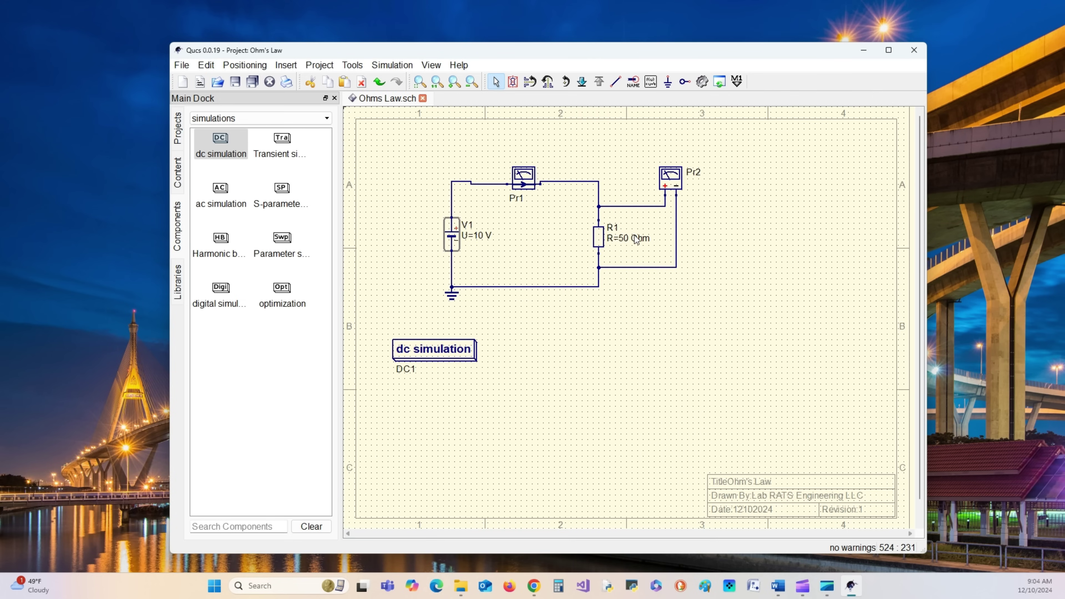
# - Change resistor R1's resistance to 5 Ohm in its properties
pyautogui.rightClick(626, 236)
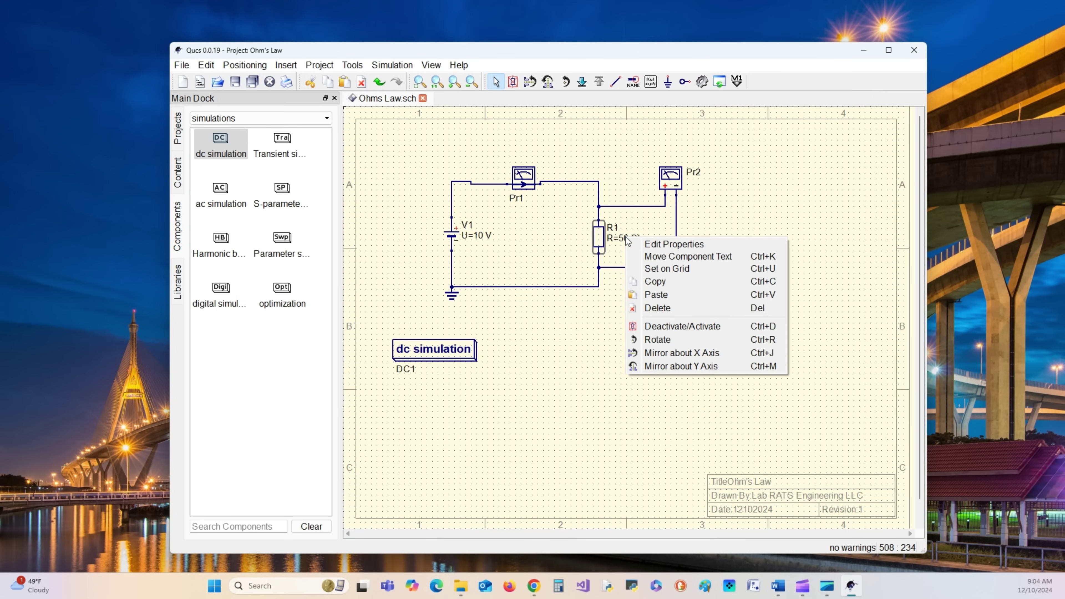
pyautogui.click(663, 244)
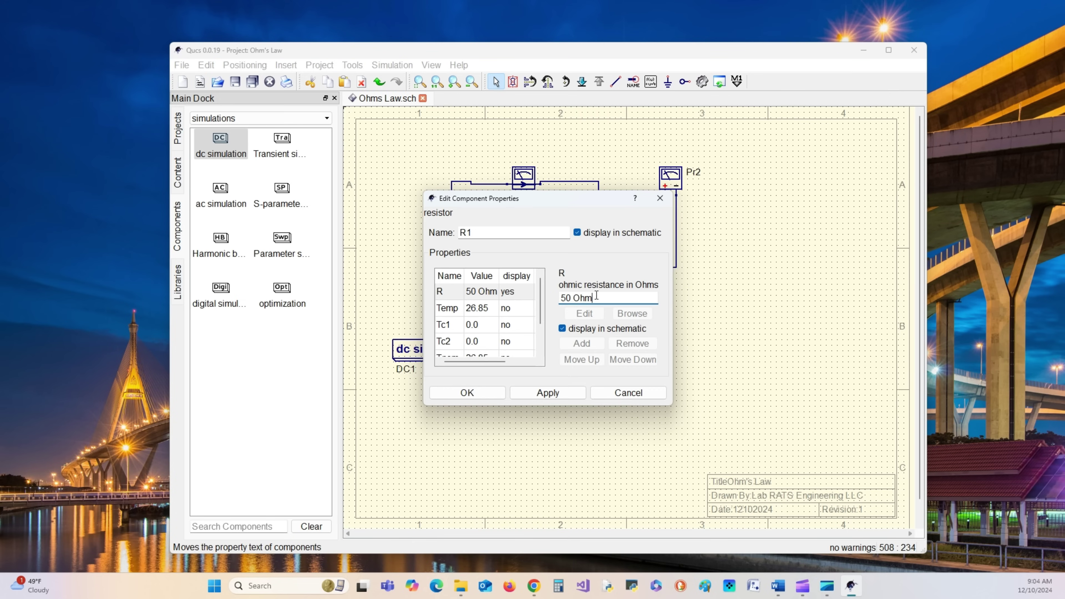
pyautogui.click(572, 298)
pyautogui.press('BackSpace')
pyautogui.click(541, 395)
pyautogui.click(482, 397)
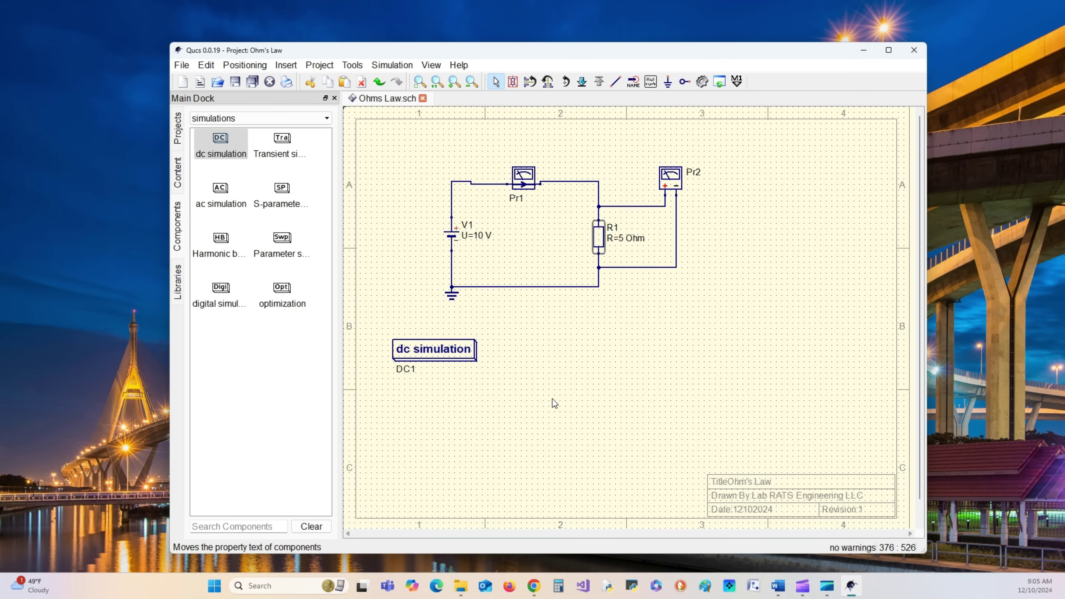
# - Run the DC simulation, then try placing a Tabular diagram below the circuit with 'Ohms Law' entered
pyautogui.click(702, 82)
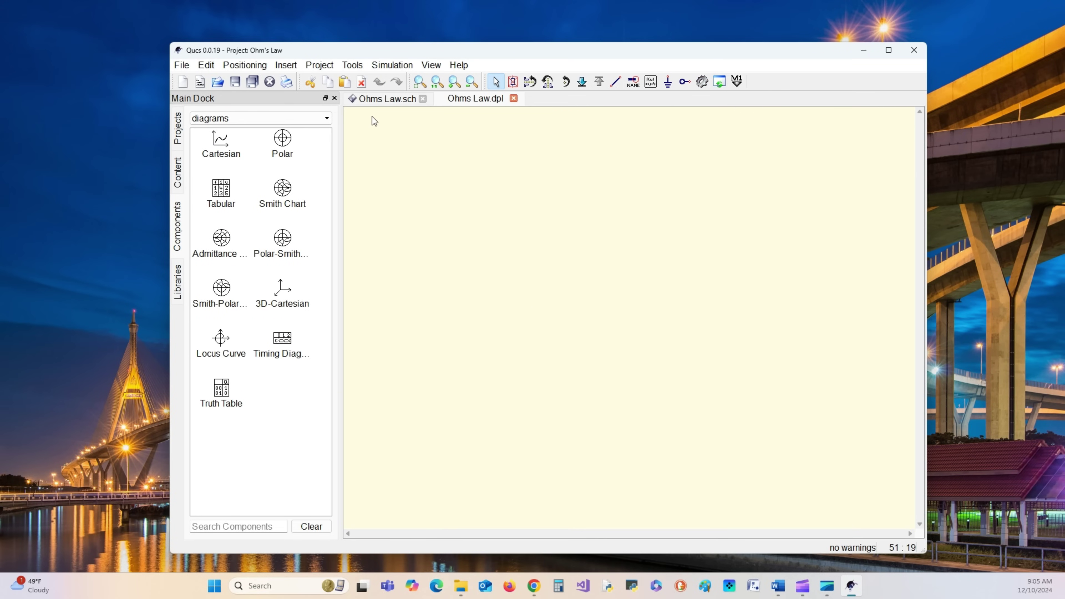
pyautogui.click(379, 101)
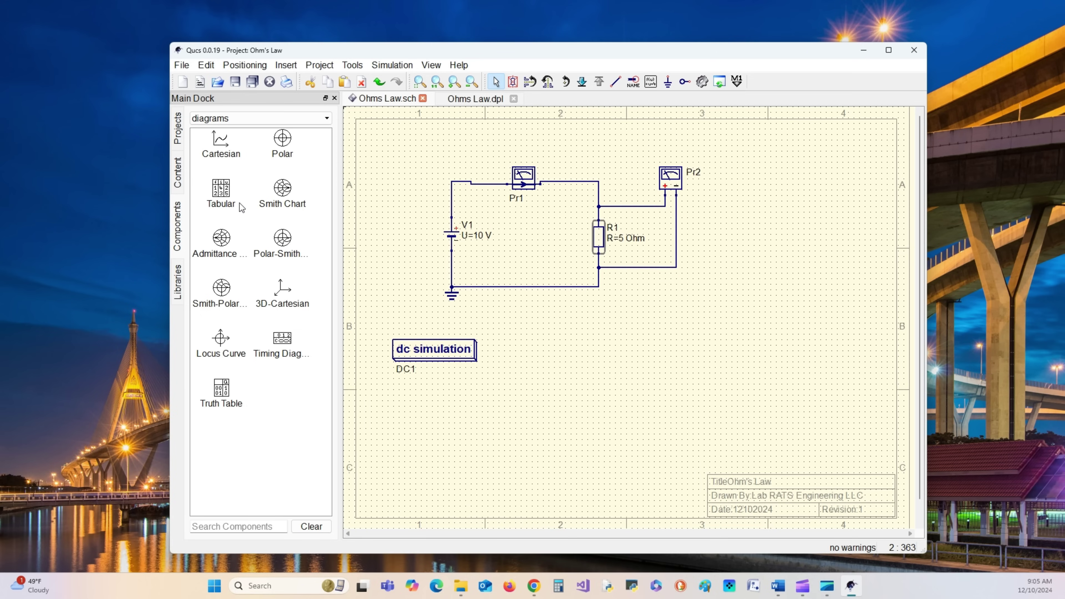
pyautogui.click(221, 193)
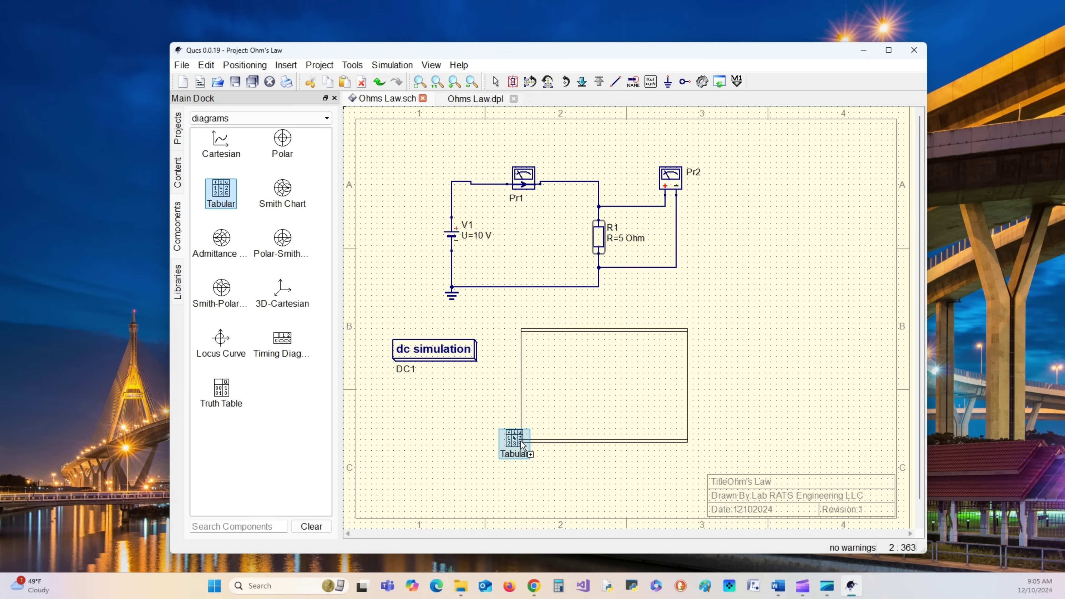
pyautogui.click(508, 440)
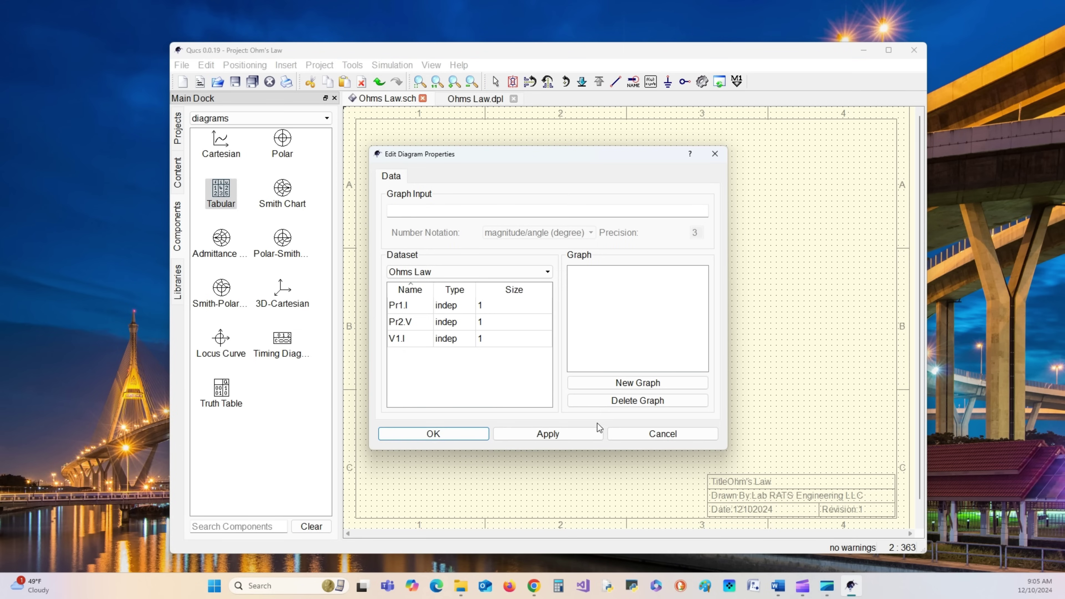
pyautogui.click(410, 210)
pyautogui.write('Ohms Law')
pyautogui.press('Return')
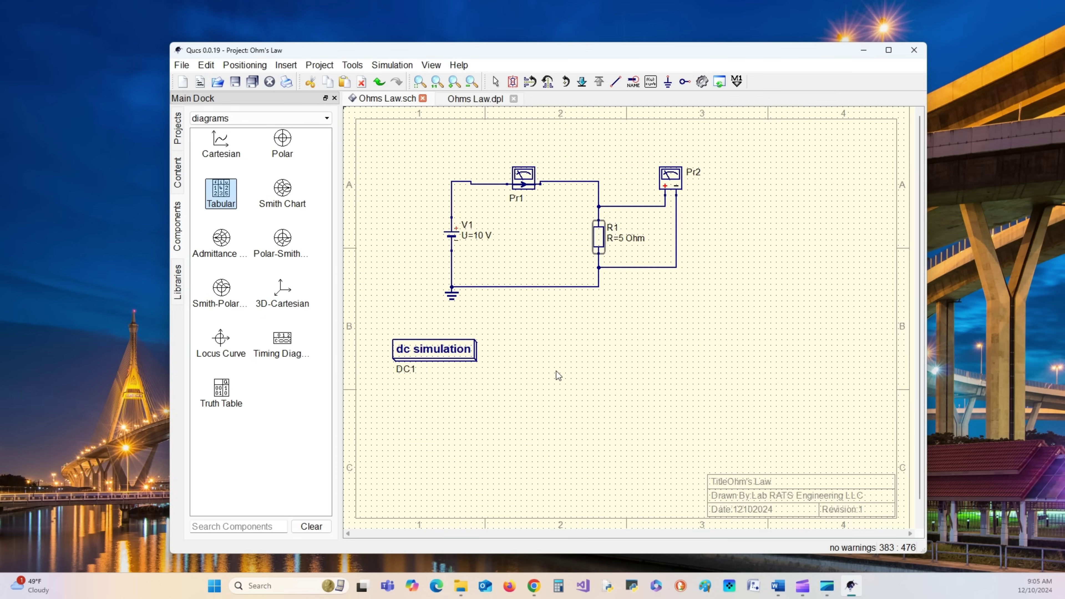
# - Place a Tabular diagram below the circuit beside the DC simulation block
pyautogui.click(466, 100)
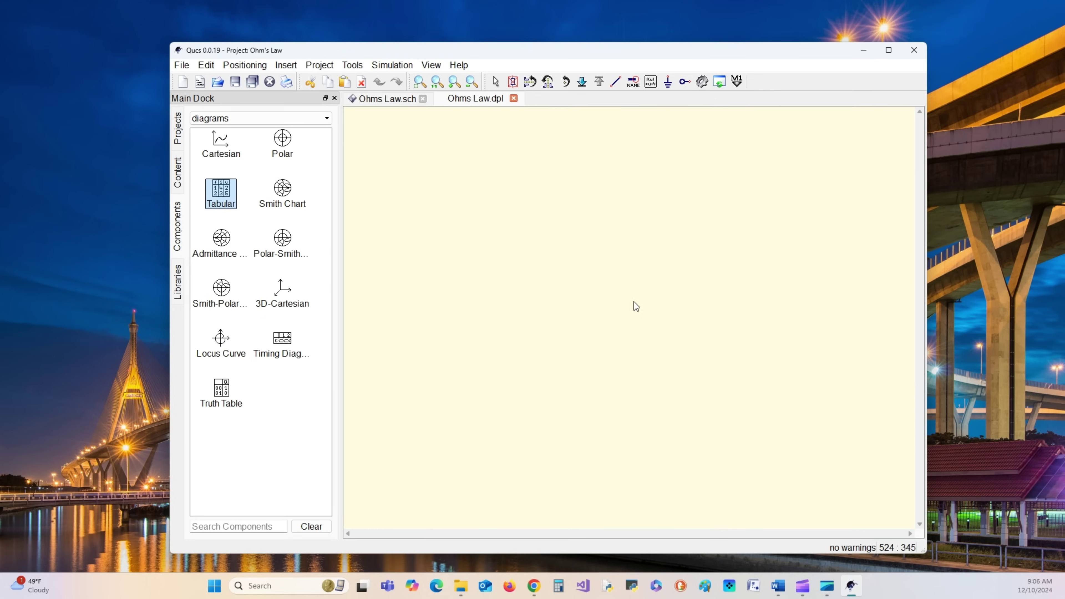
pyautogui.click(381, 98)
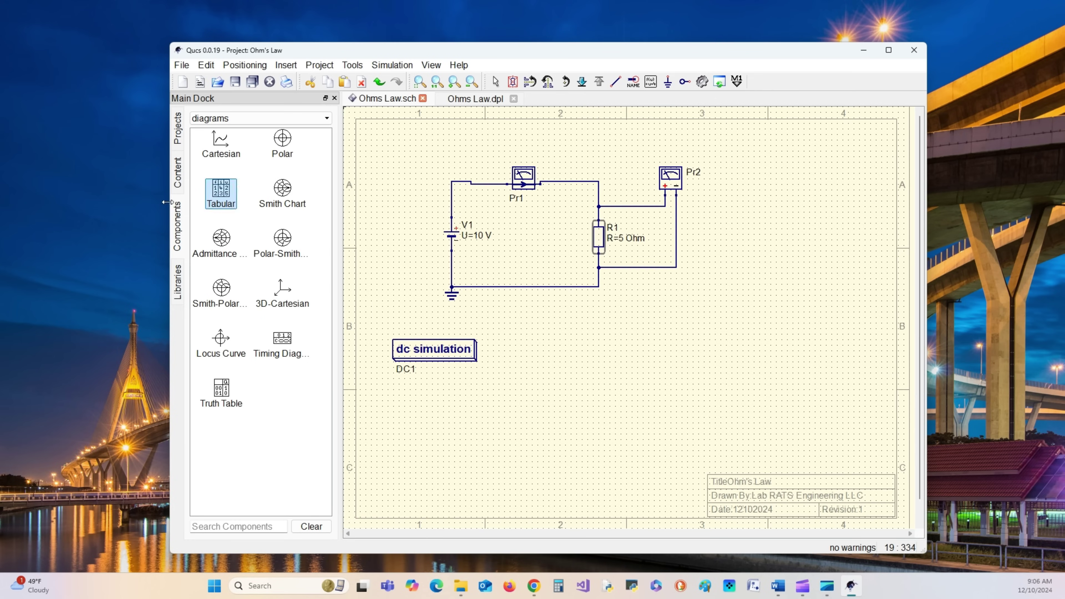
pyautogui.click(216, 190)
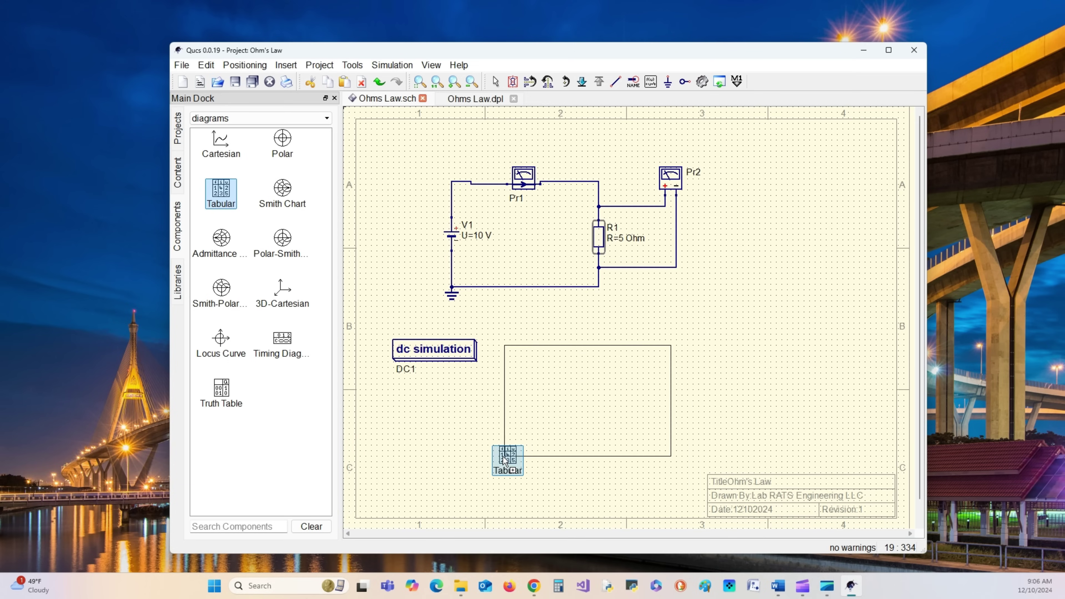
pyautogui.click(503, 458)
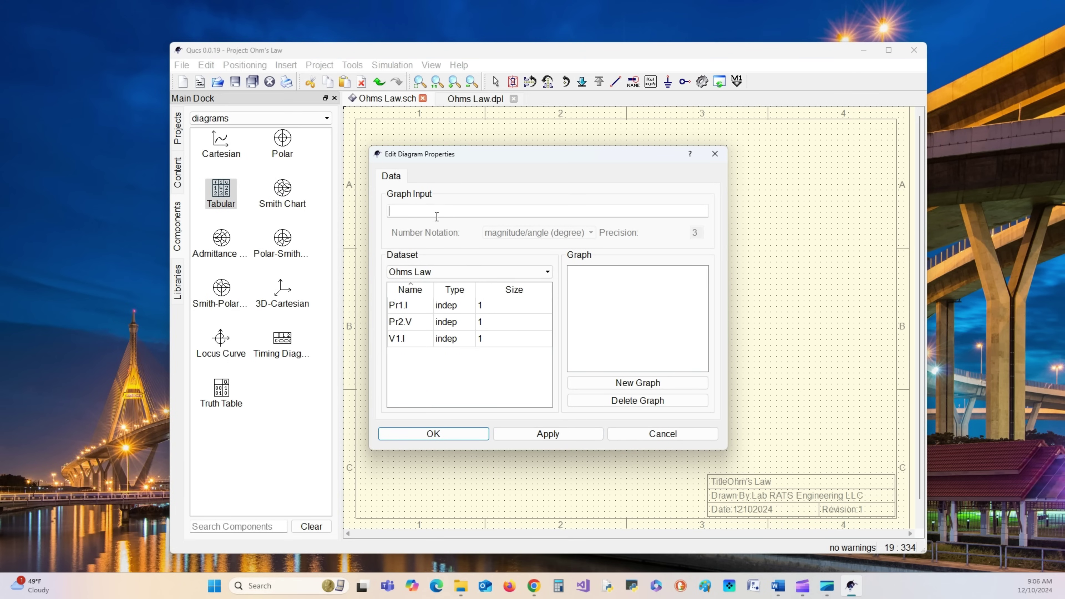
# - Add Pr1.I, Pr2.V and V1.I to the table, replacing V1.I with 'Ohms Law', and apply
pyautogui.doubleClick(403, 306)
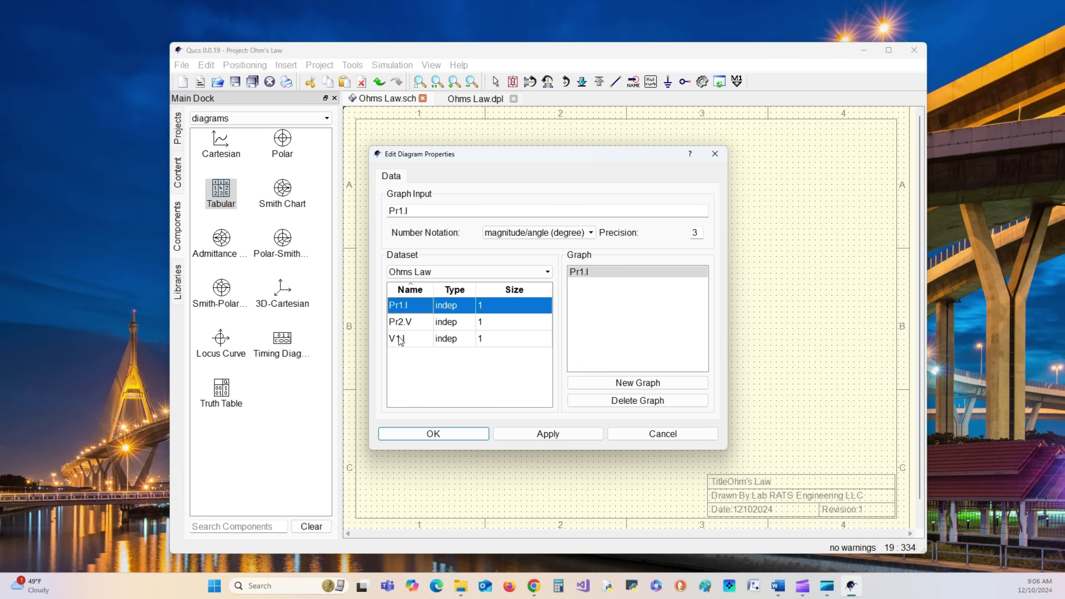
pyautogui.doubleClick(400, 323)
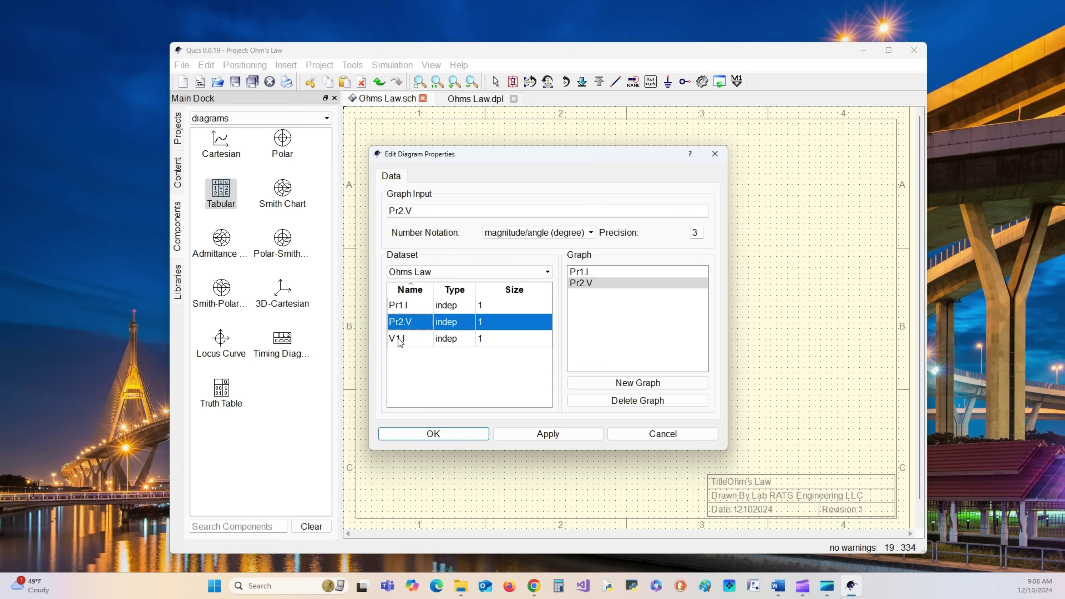
pyautogui.doubleClick(399, 339)
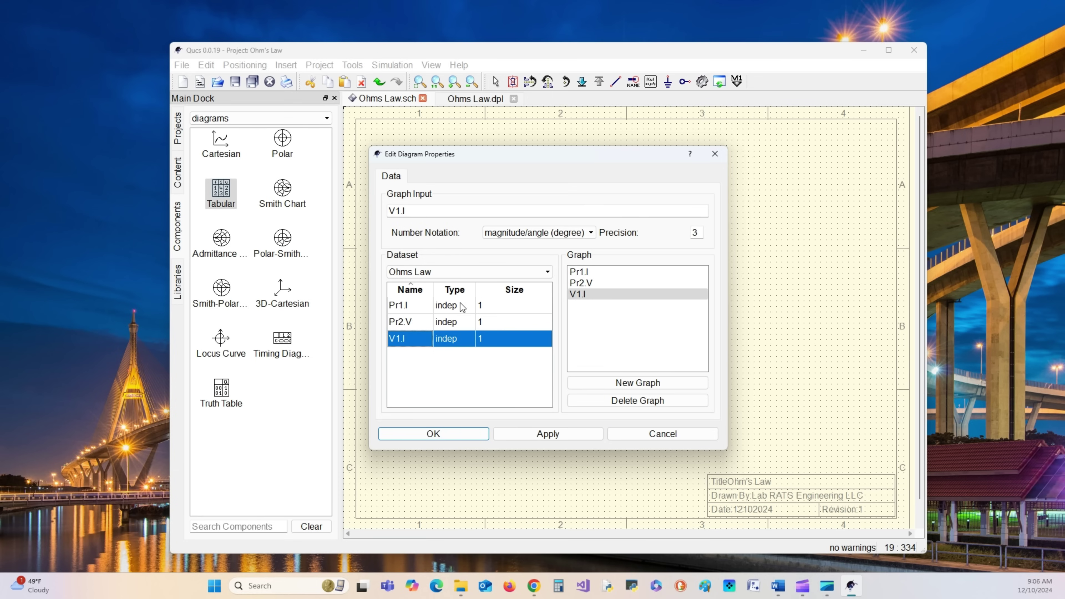
pyautogui.moveTo(575, 152); pyautogui.dragTo(663, 213)
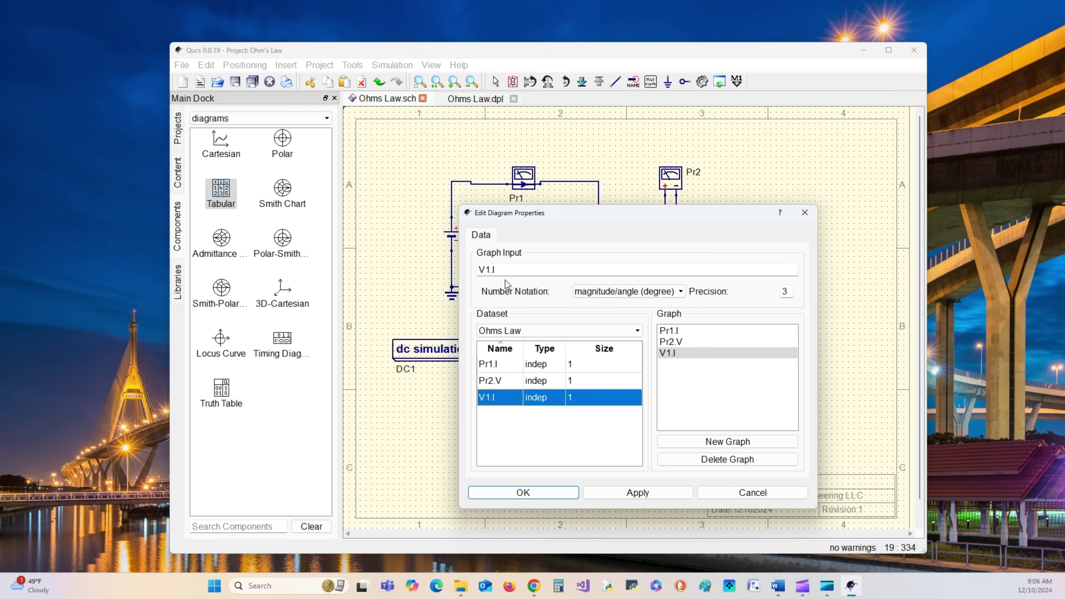
pyautogui.moveTo(505, 266); pyautogui.dragTo(468, 267)
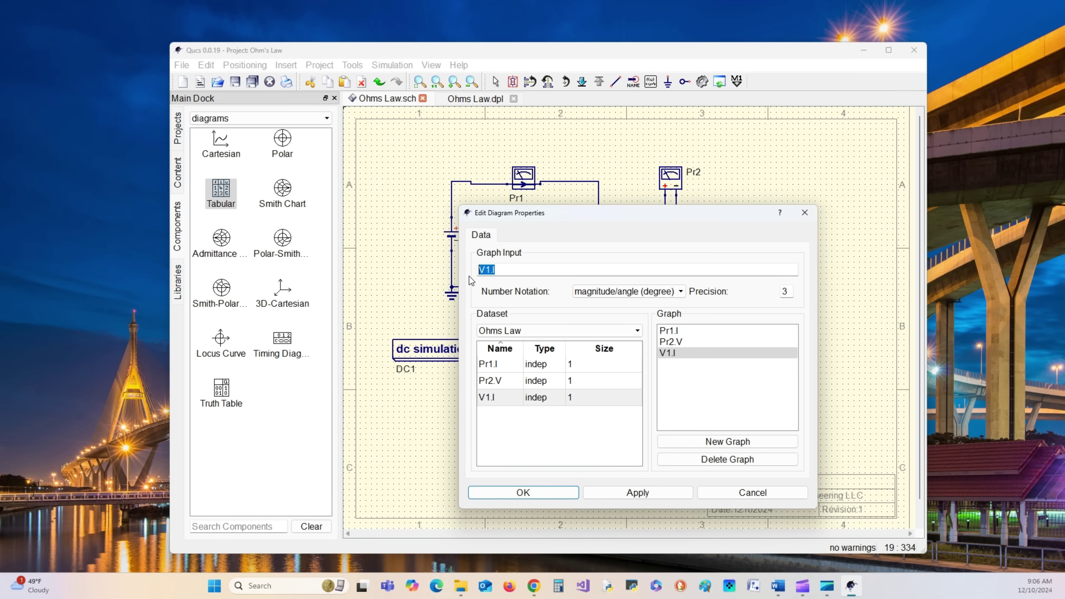
pyautogui.write('Ohms Law')
pyautogui.click(629, 493)
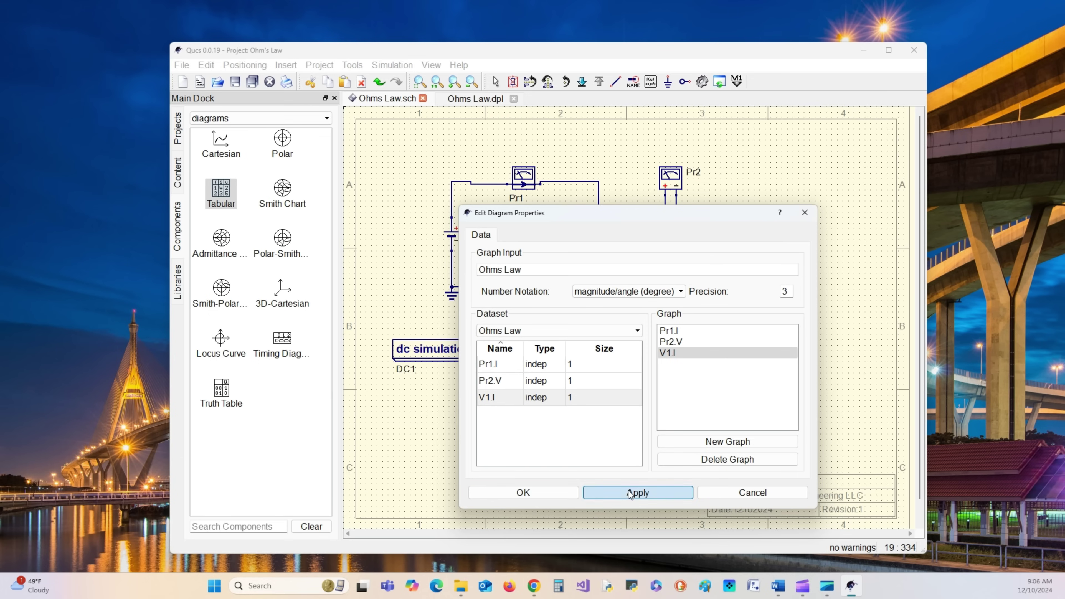
pyautogui.click(539, 492)
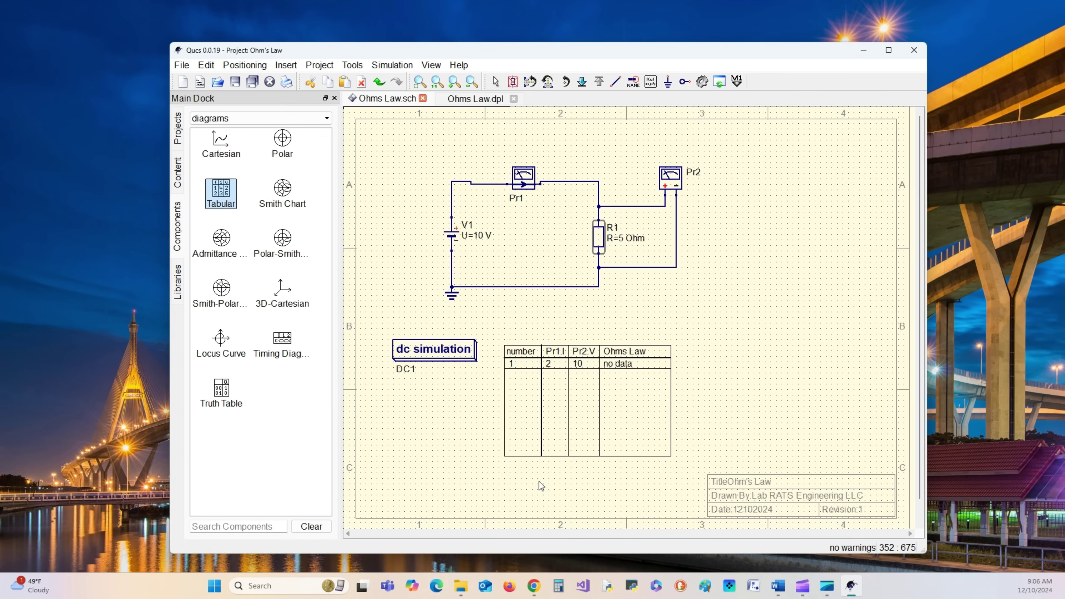